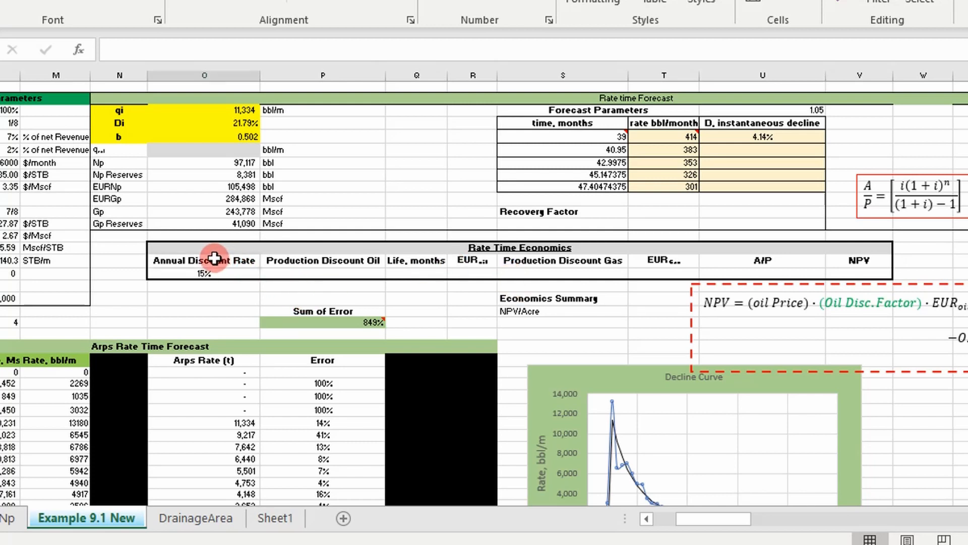
left_click_drag(214, 258, 857, 270)
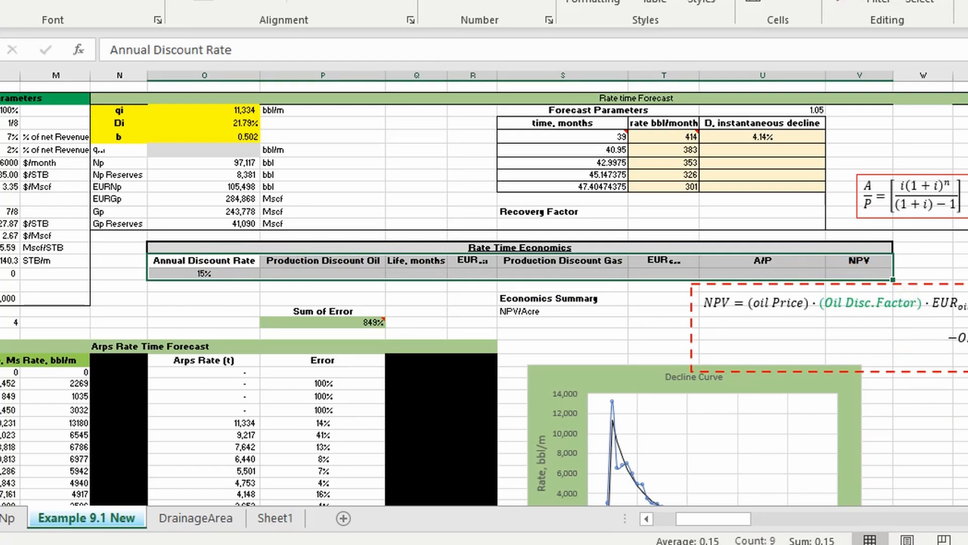
scroll(960, 394, "right", 3)
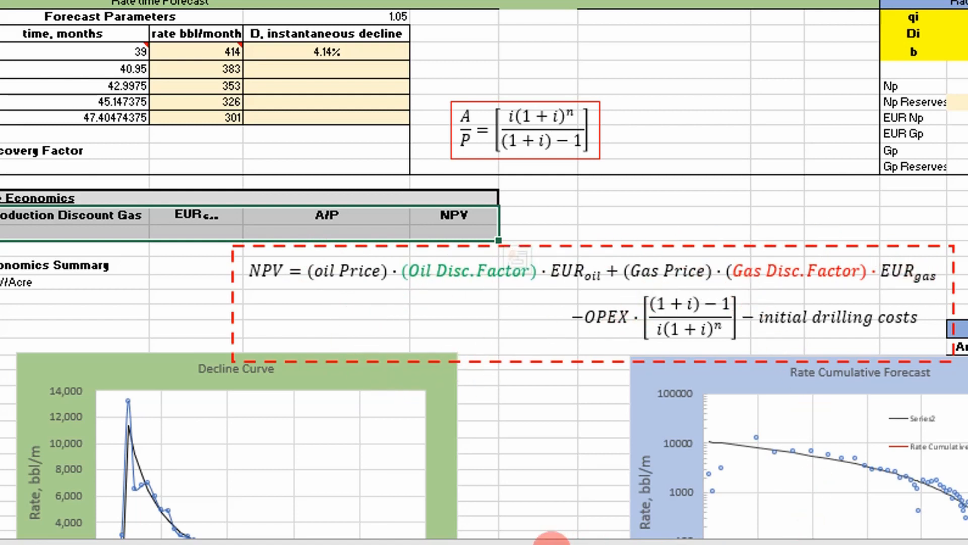
left_click_drag(552, 544, 537, 544)
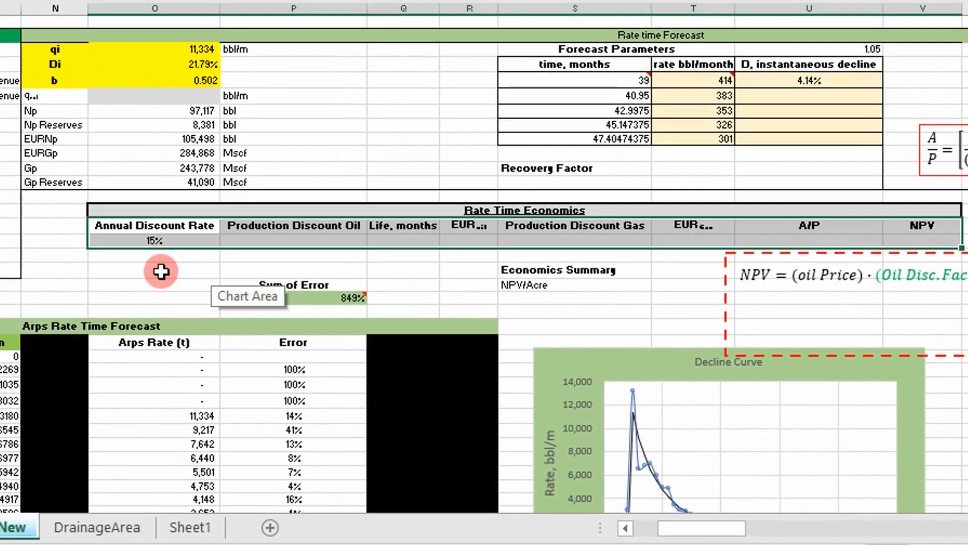
left_click(161, 271)
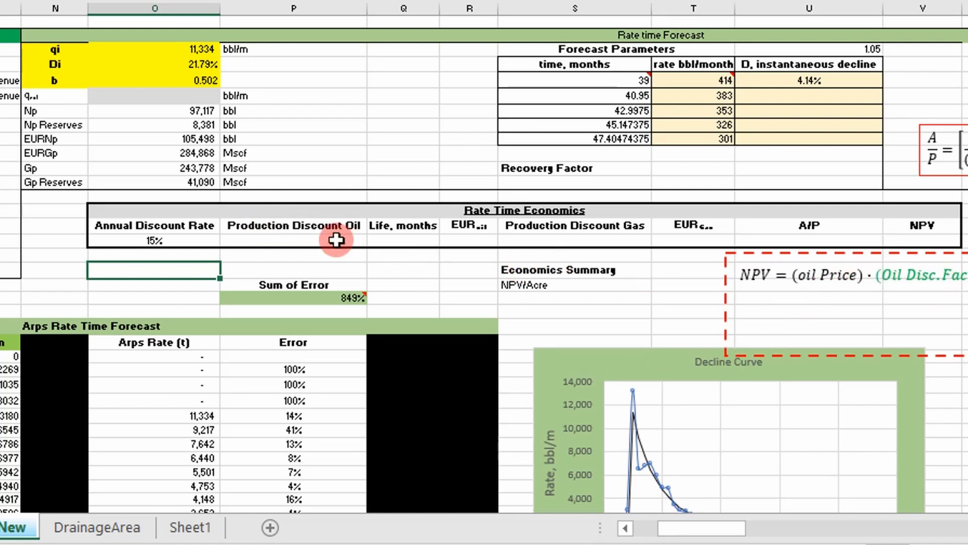
Start an EURDiscountFactorMonthlyRateTime formula in the Production Discount Oil cell P16 and bring up its function arguments
left_click(306, 239)
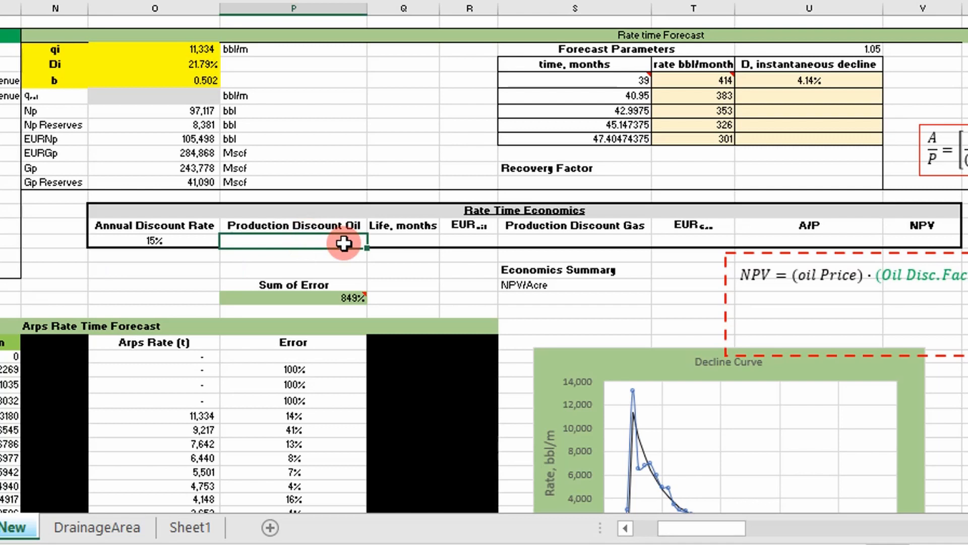
type("=EUR")
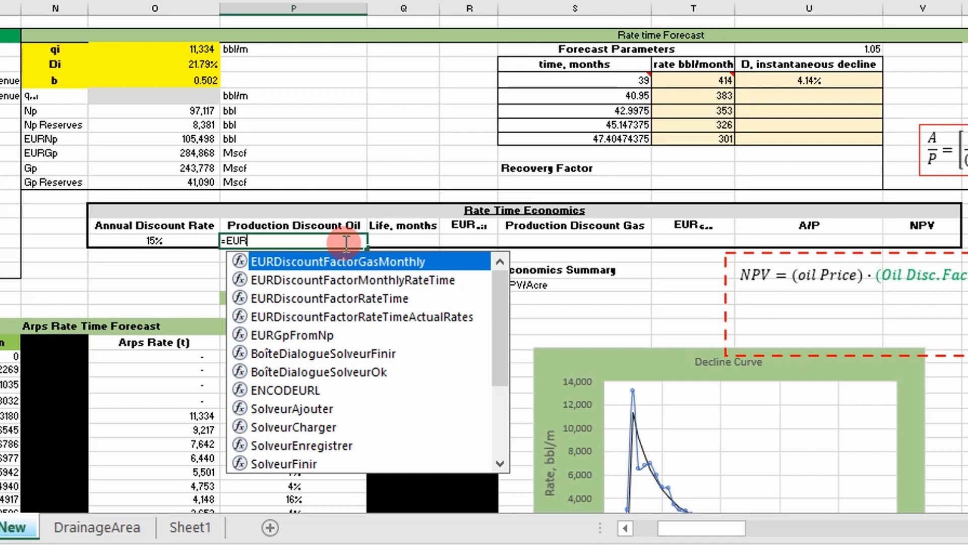
key("Down")
key("Tab")
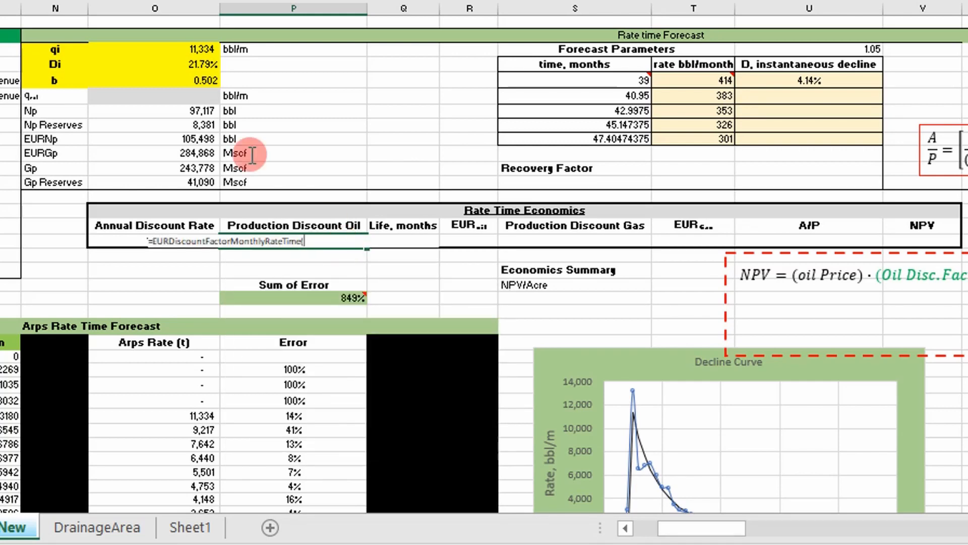
key("shift+F3")
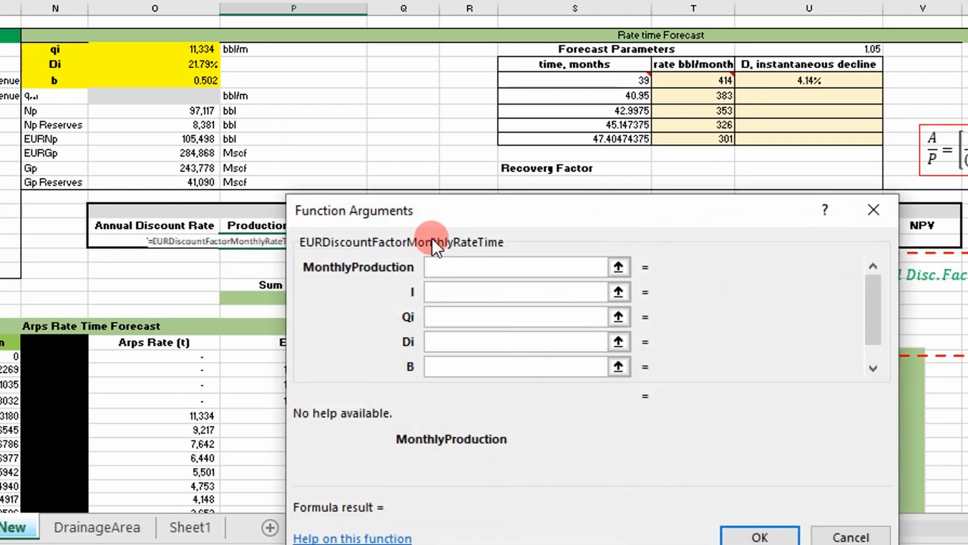
Set the MonthlyProduction argument to the monthly oil rates for months 1 to 39 as the absolute range $M$25:$M$63
scroll(427, 232, "down", 4)
scroll(433, 214, "down", 2)
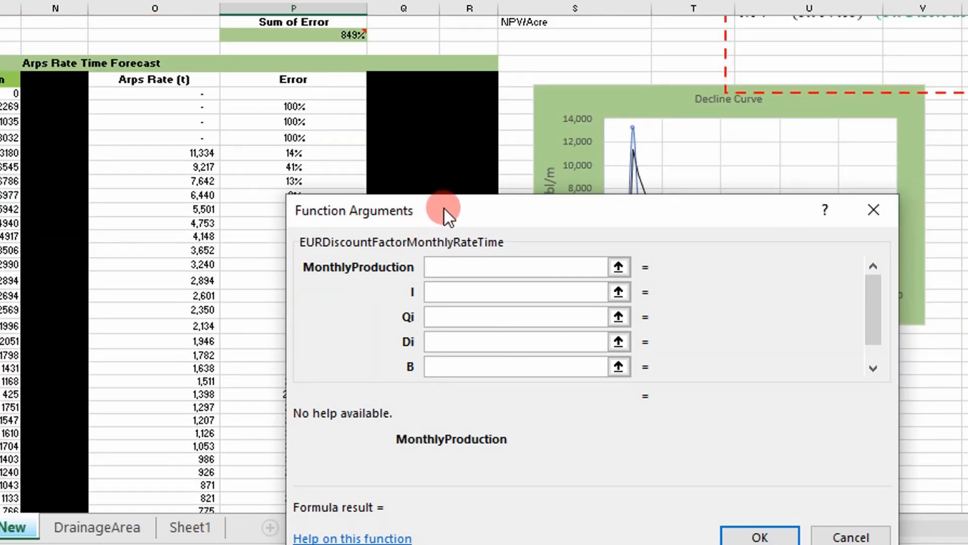
left_click_drag(442, 208, 507, 320)
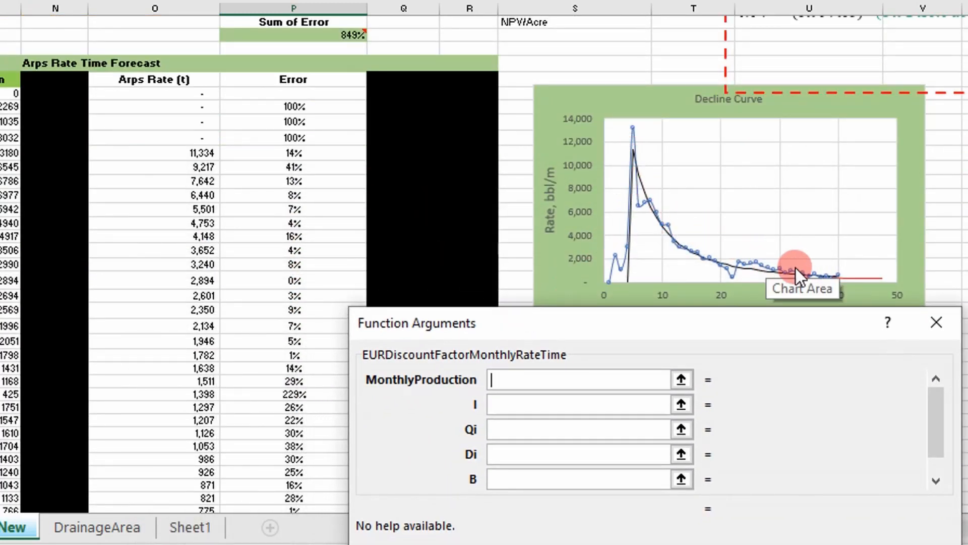
left_click_drag(670, 319, 670, 252)
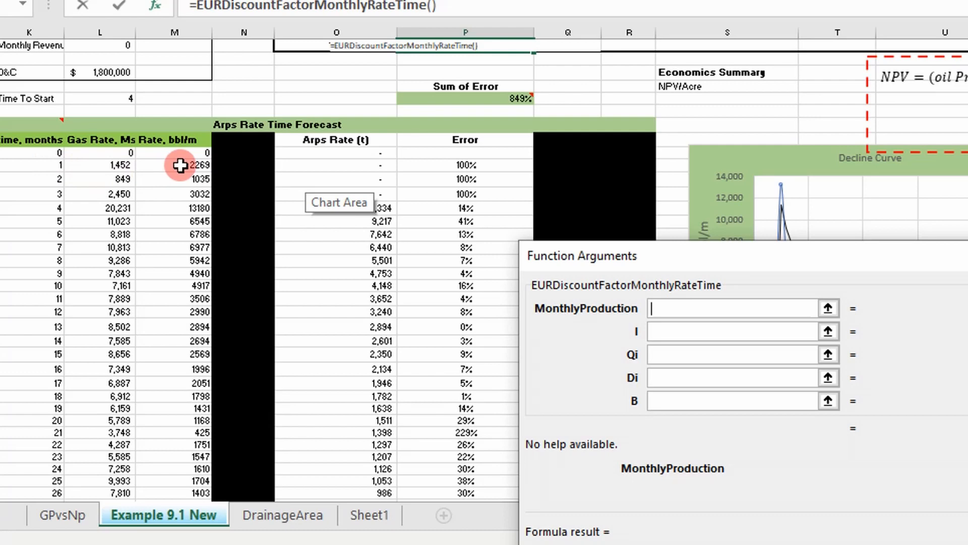
left_click_drag(180, 165, 208, 479)
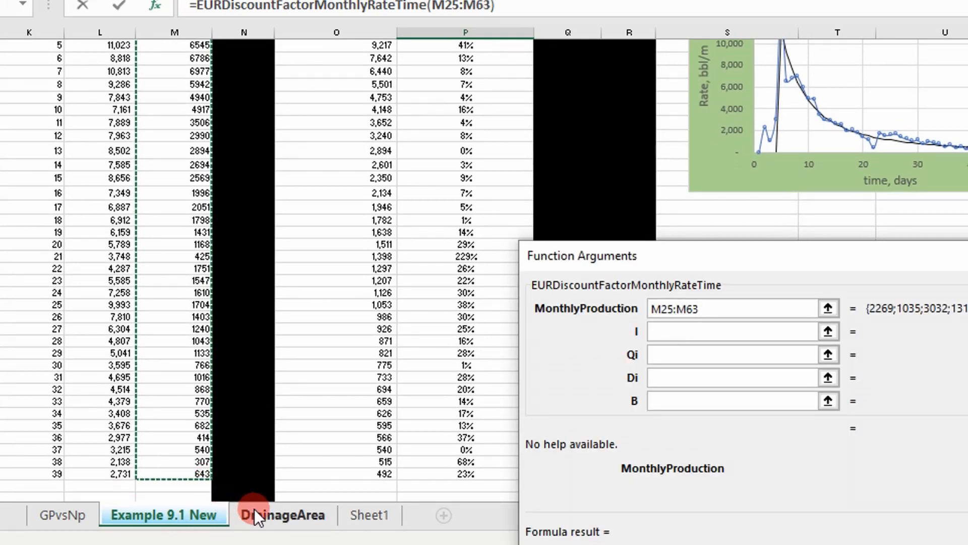
key("F4")
Link the I argument to the annual discount rate in O16 and the Qi argument to qi in O3
left_click(678, 334)
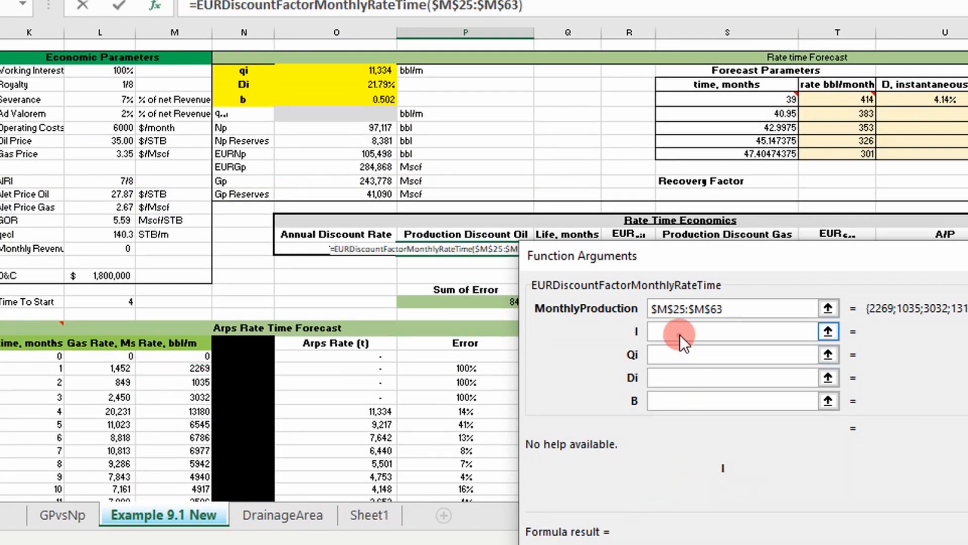
left_click(314, 248)
left_click(652, 378)
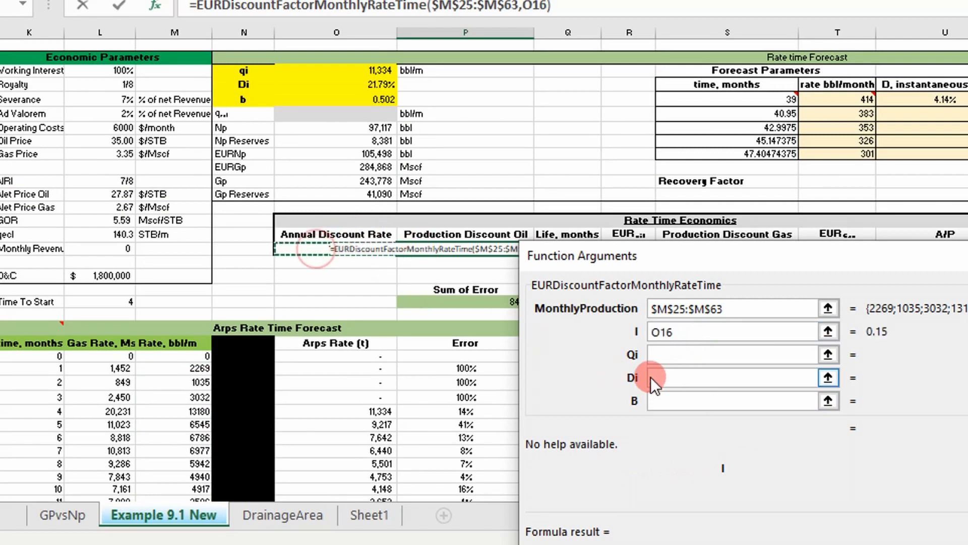
left_click(650, 354)
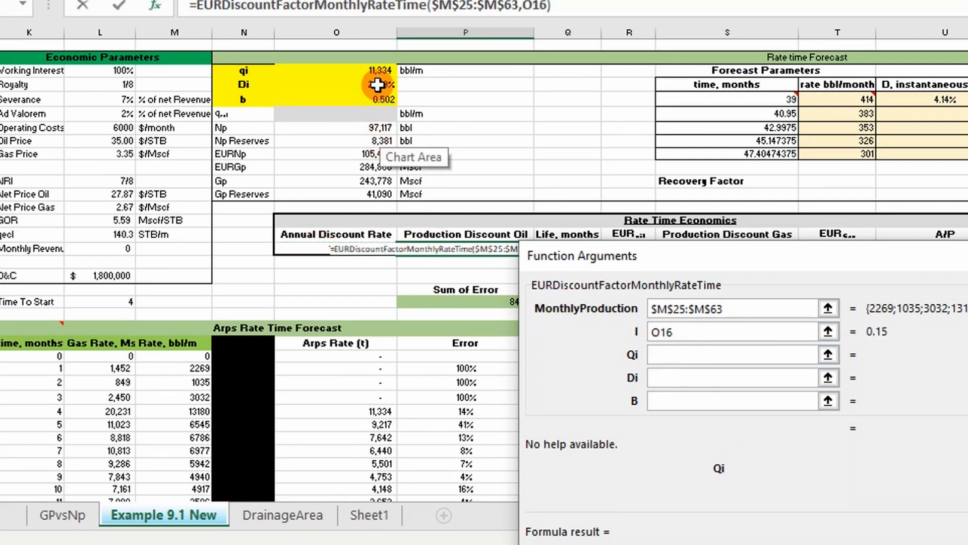
left_click(389, 76)
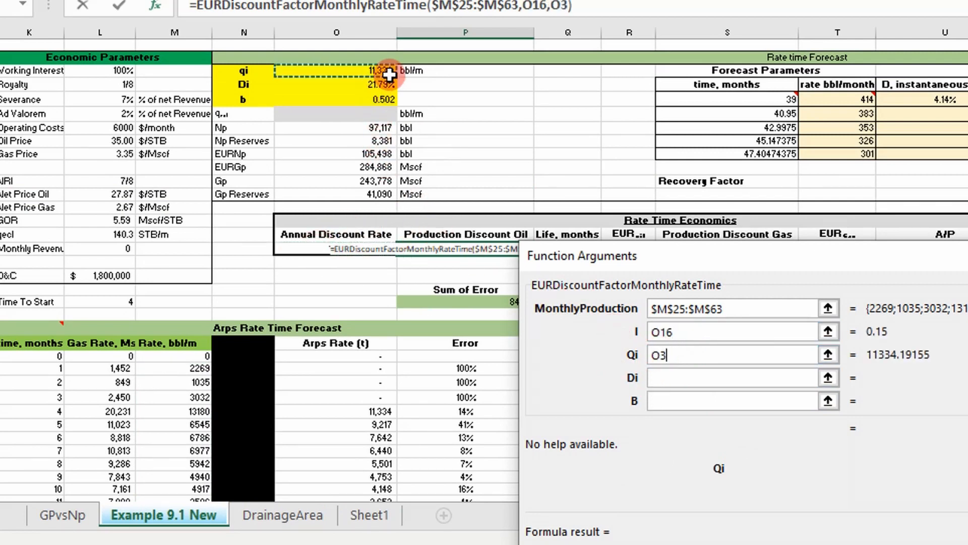
Link the Di argument to cell O4 and the B argument to cell O5
left_click(669, 378)
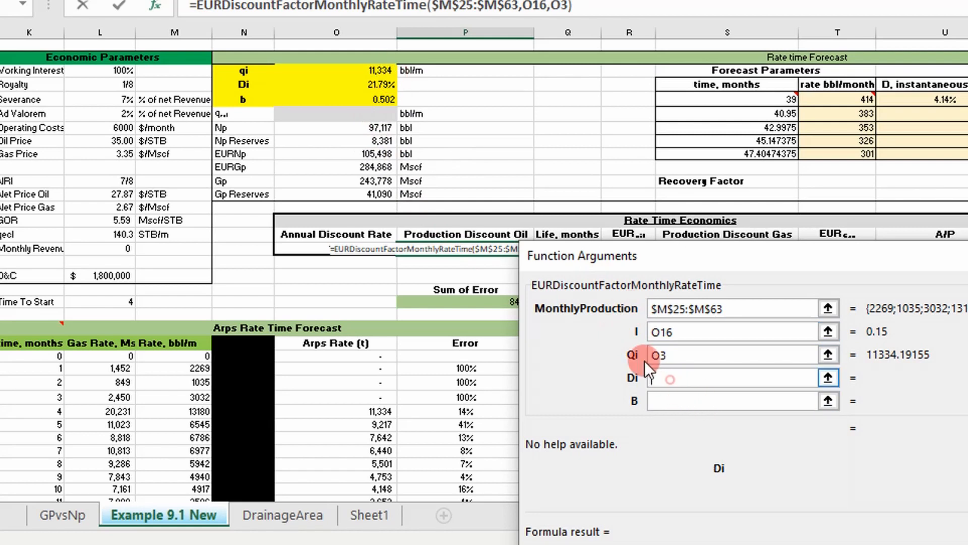
left_click(382, 87)
left_click(663, 401)
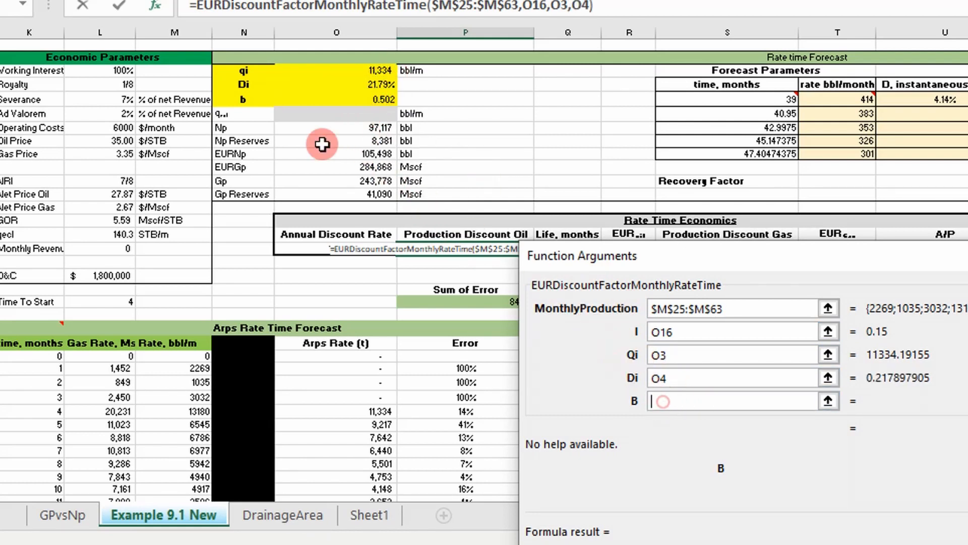
left_click(353, 104)
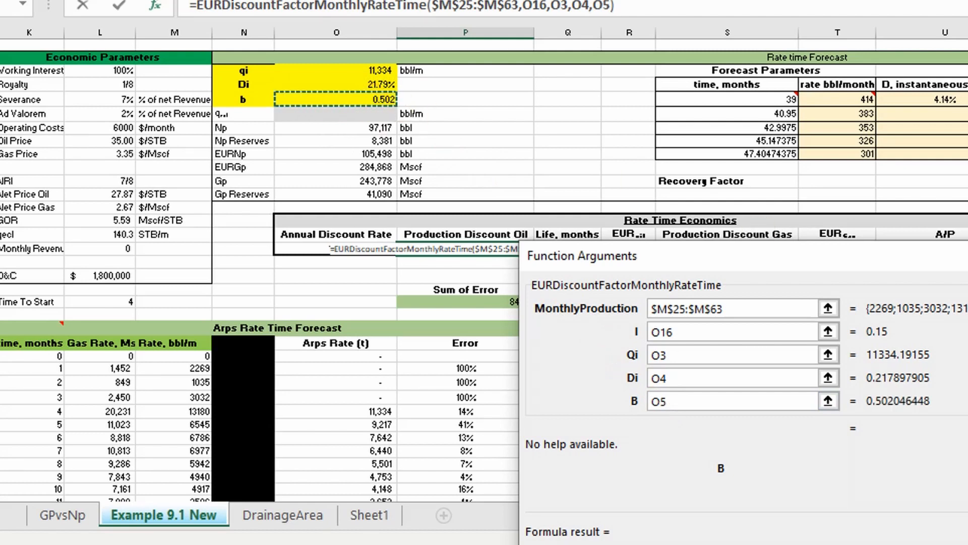
Link the Qecl argument to the economic limit rate in L15 and complete the oil discount factor formula
key("Tab")
left_click(716, 401)
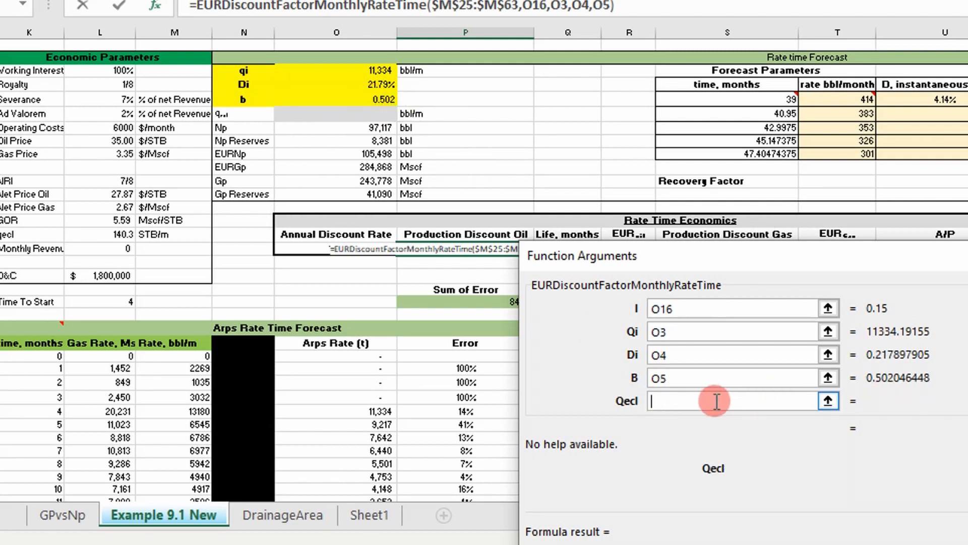
left_click(118, 236)
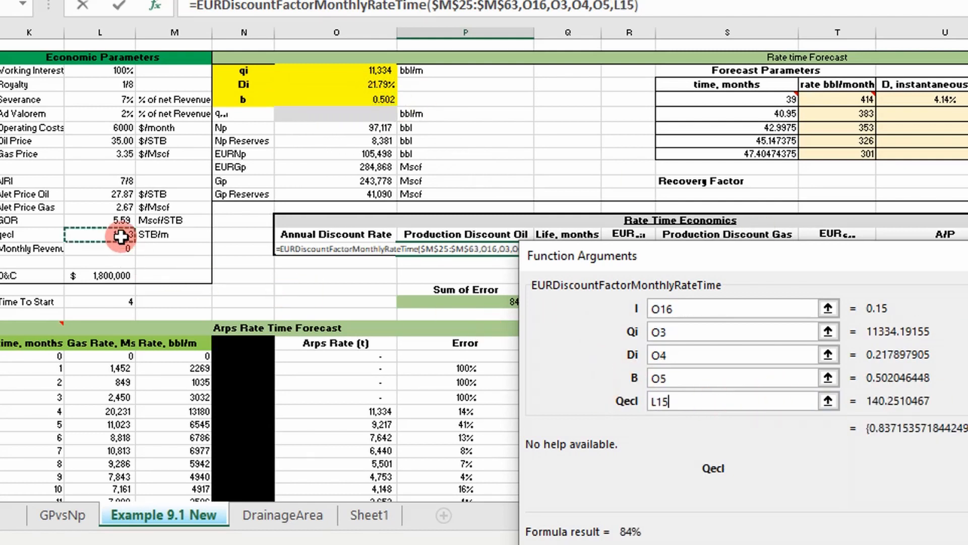
key("Return")
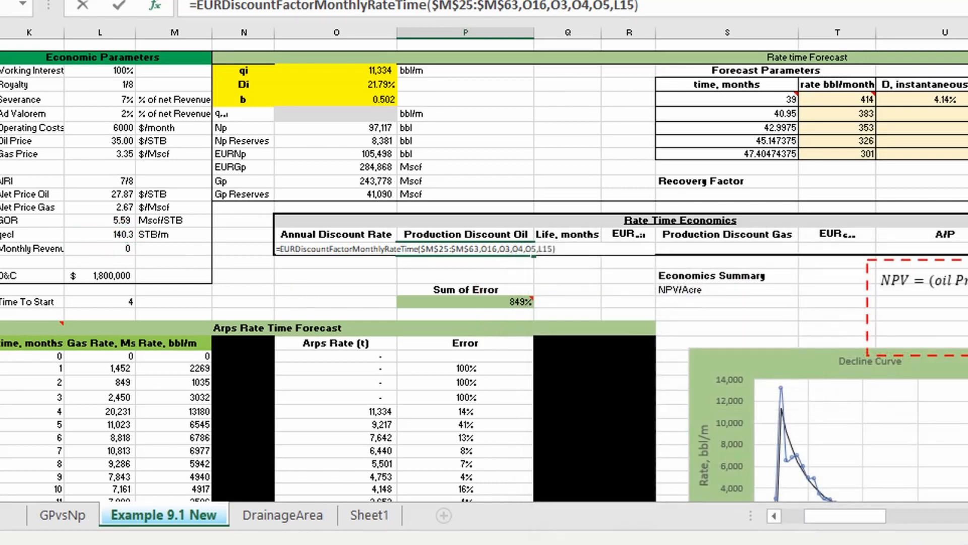
Examine the oil discount factor, life in months and oil EUR returned by the formula, and compare the EUR with the EURNp cell
left_click(493, 248)
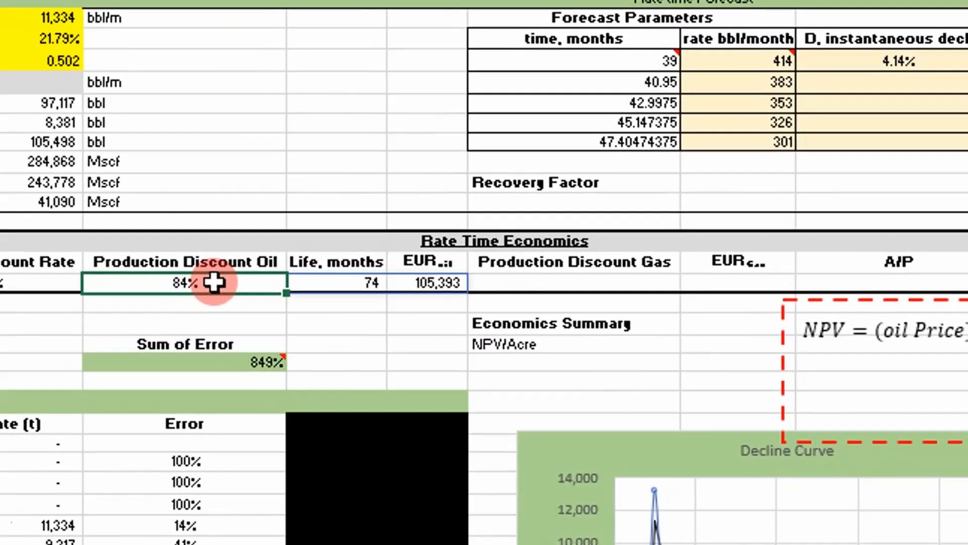
left_click_drag(494, 248, 617, 248)
left_click(346, 305)
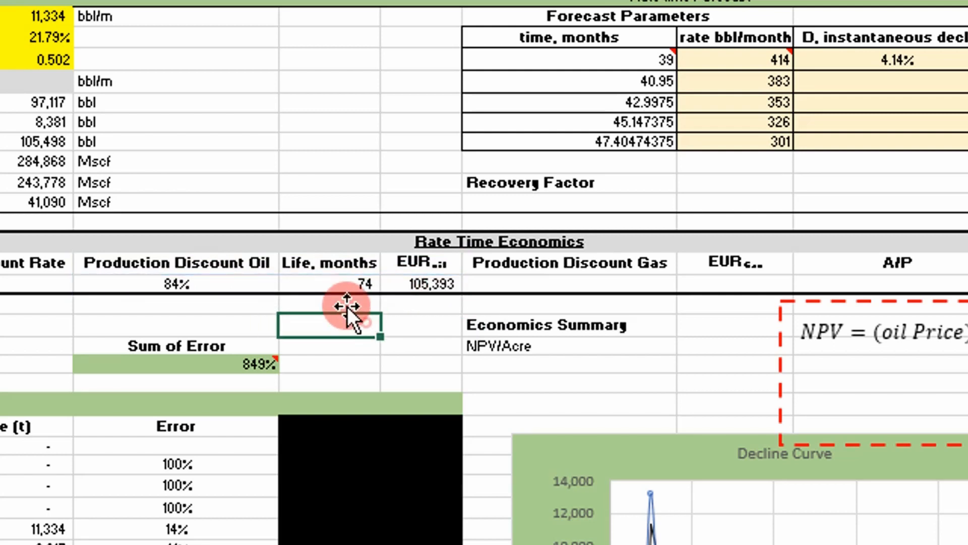
double_click(346, 280)
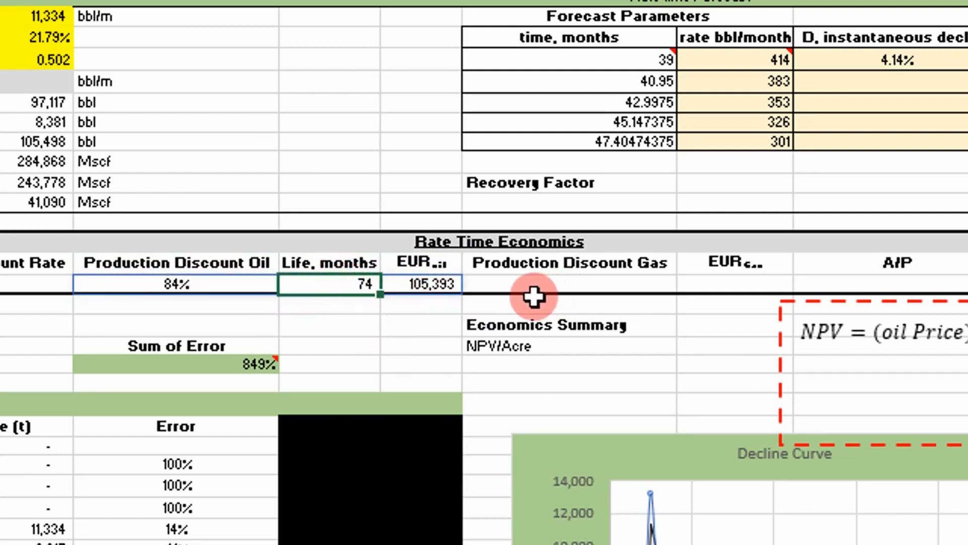
left_click(407, 322)
left_click(418, 283)
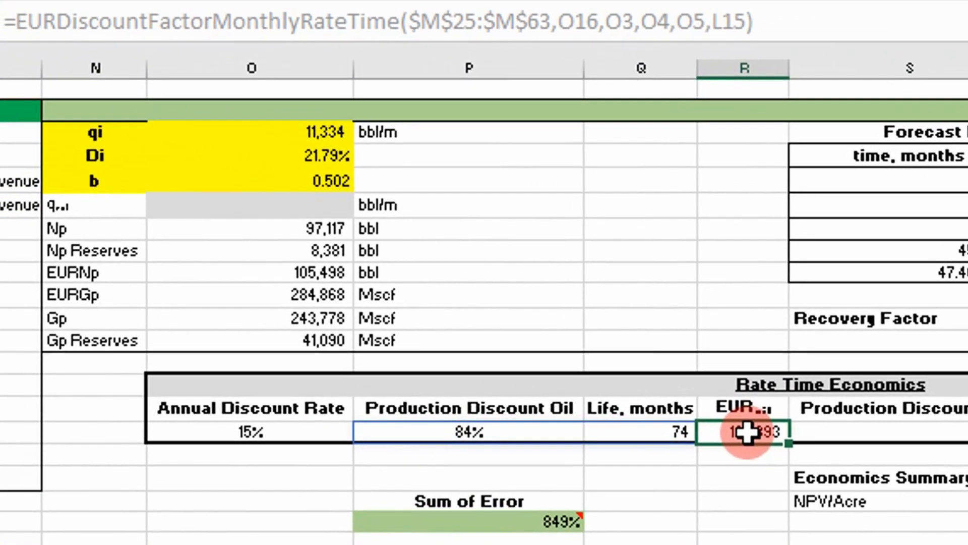
left_click(735, 481)
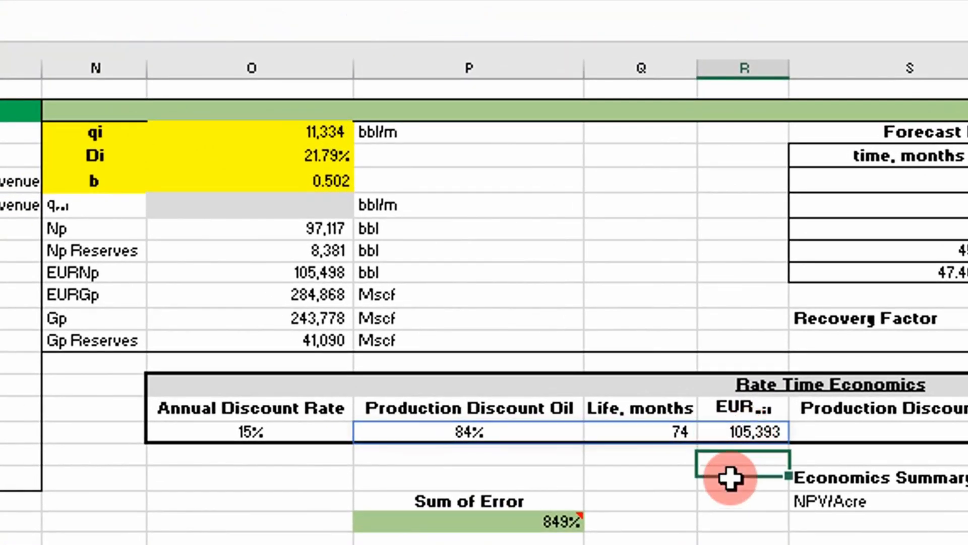
left_click(745, 431)
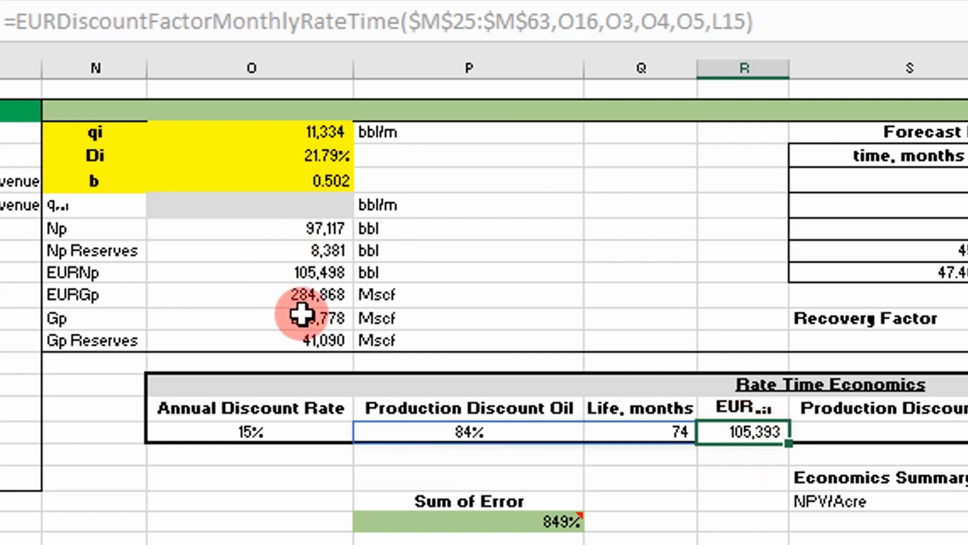
left_click(315, 274)
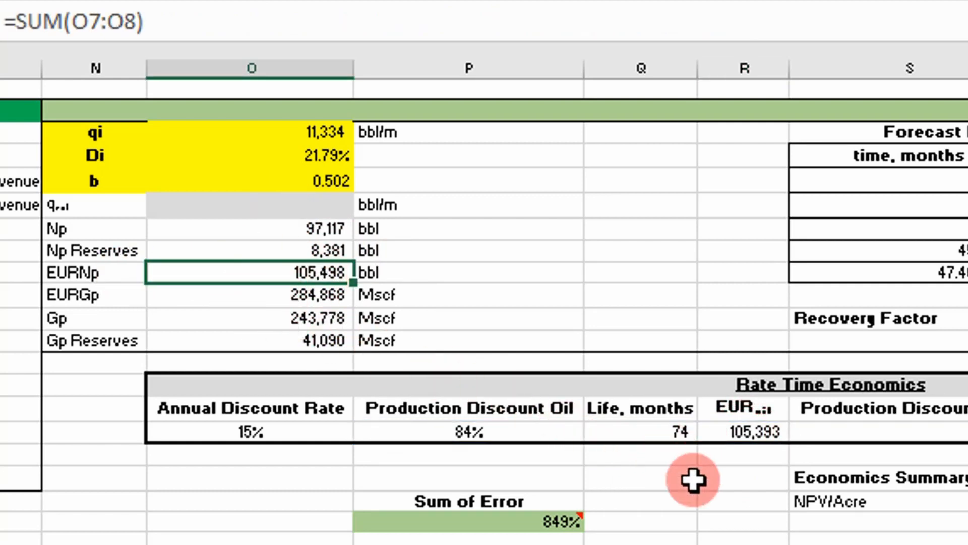
left_click(450, 428)
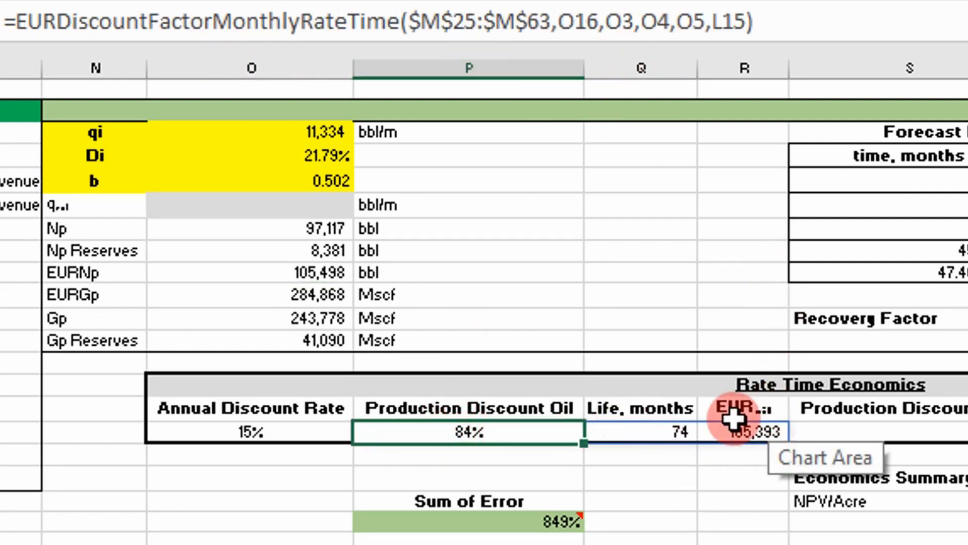
left_click(727, 467)
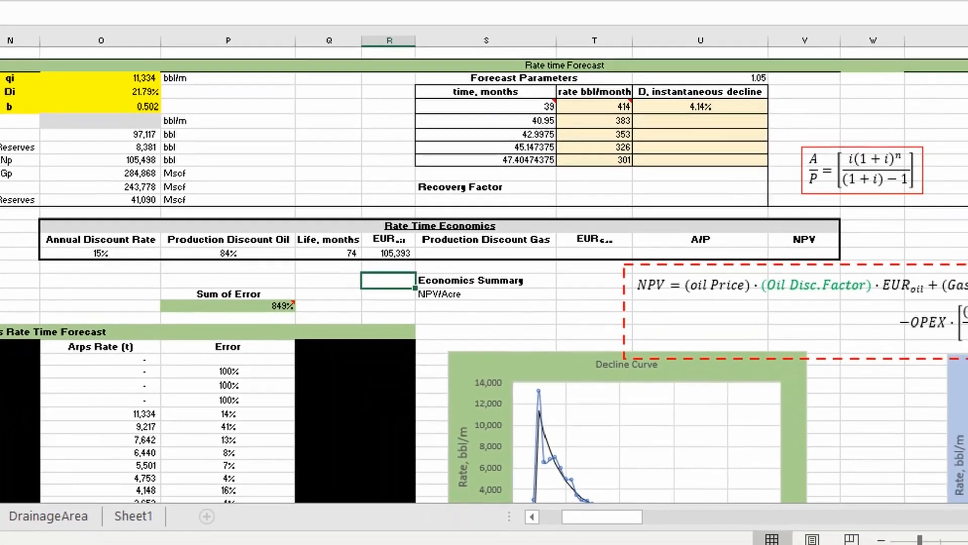
Start an EURDiscountFactorGasMonthly formula in the Production Discount Gas cell and bring up its function arguments
scroll(920, 451, "right", 3)
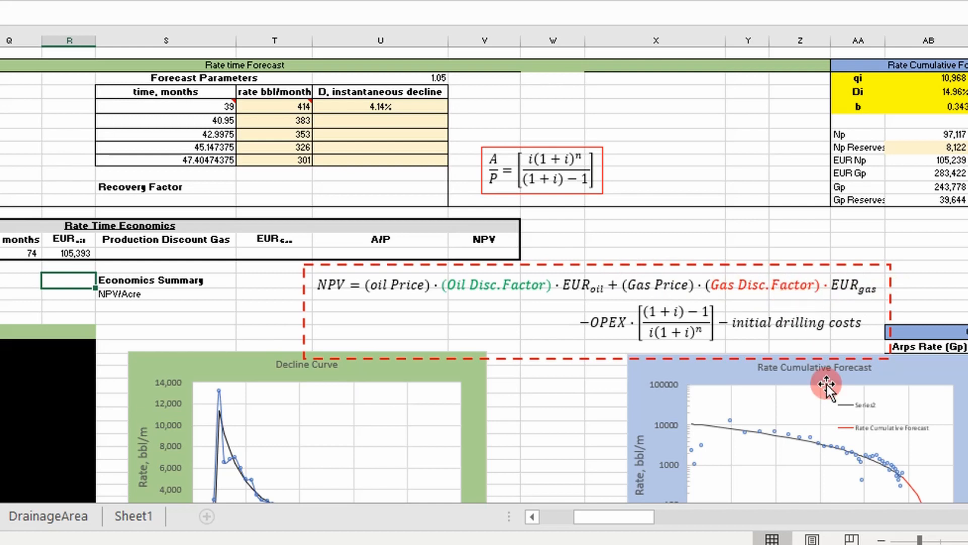
left_click_drag(582, 518, 573, 518)
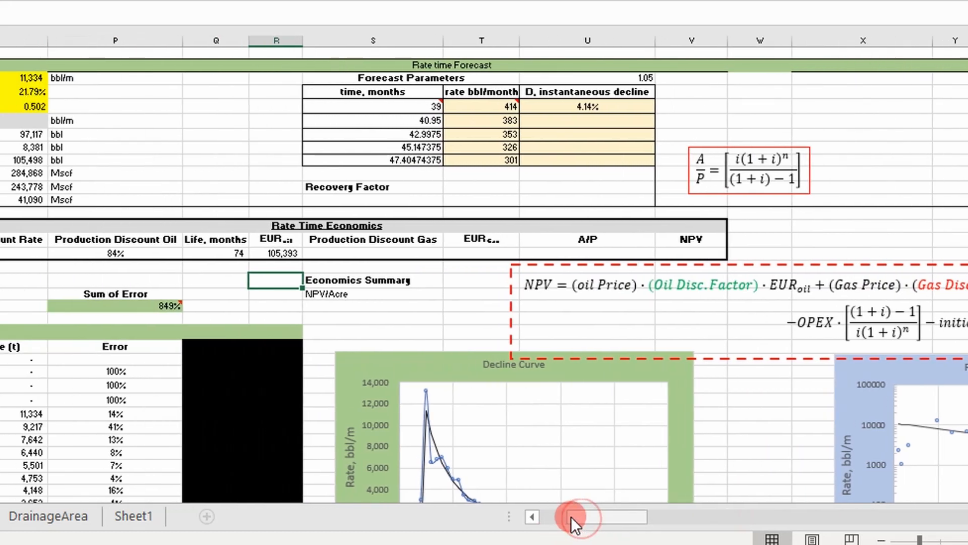
left_click(371, 253)
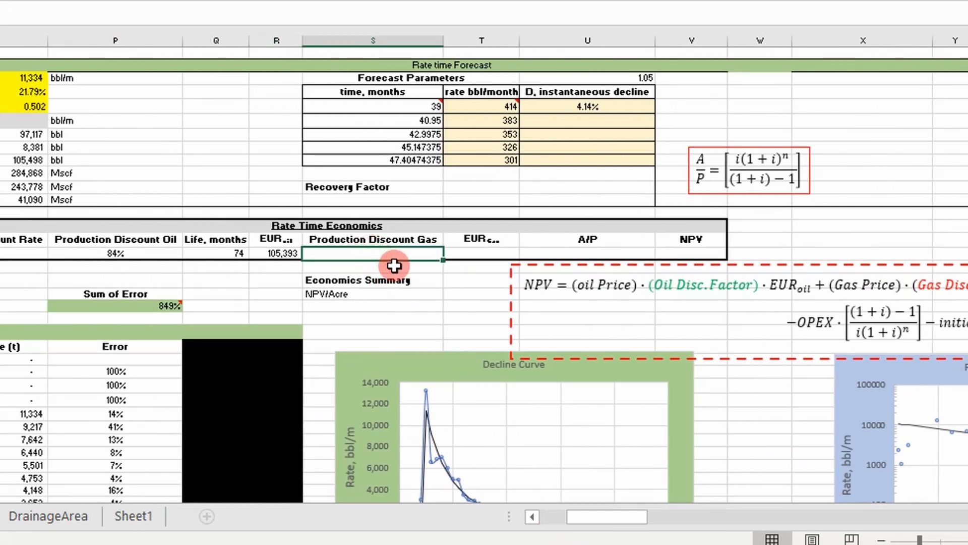
type("=EUR")
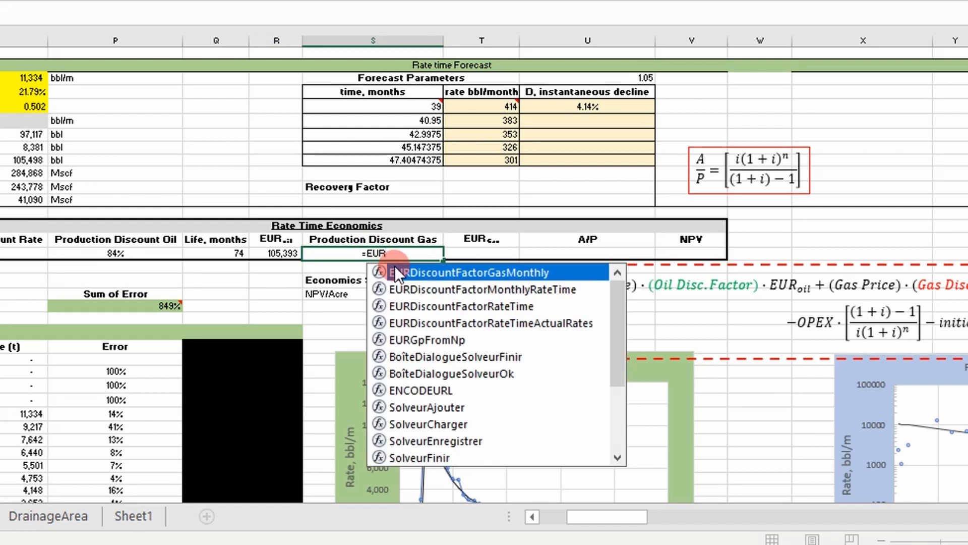
double_click(395, 270)
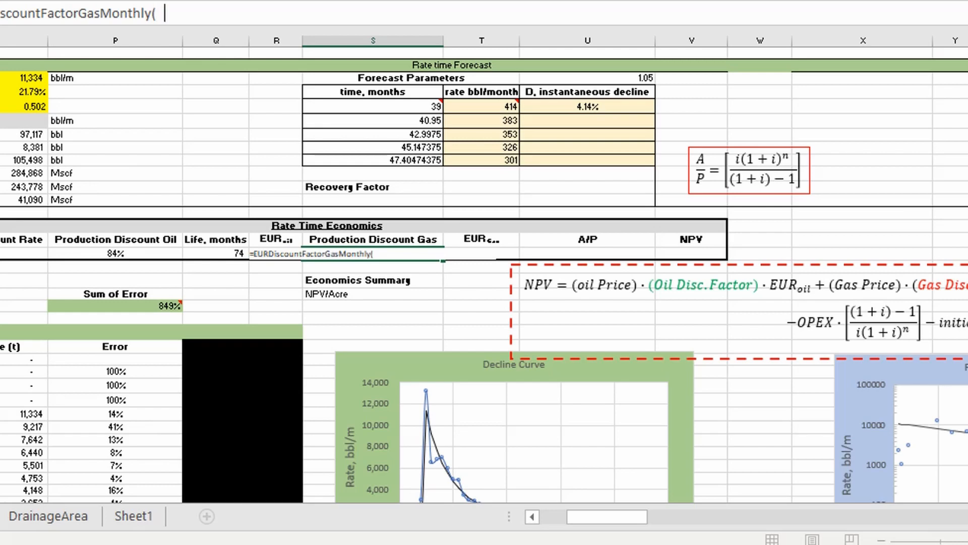
left_click(0, 13)
left_click_drag(373, 227, 180, 98)
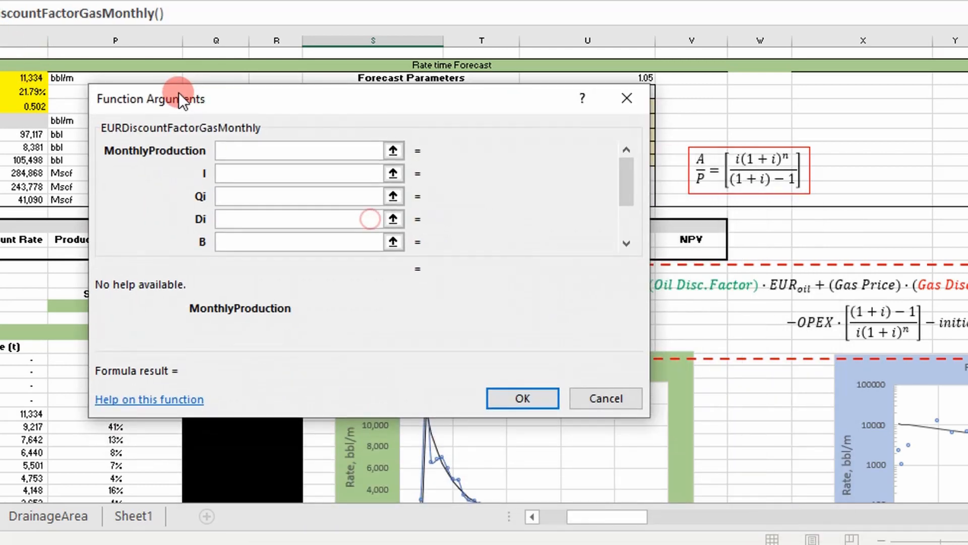
Link the MonthlyProduction argument to the gas rates for months 1 to 39 as the absolute range $L$25:$L$63
scroll(564, 529, "down", 1)
mouse_move(584, 524)
left_mouse_down()
mouse_move(562, 523)
mouse_move(585, 523)
left_mouse_up()
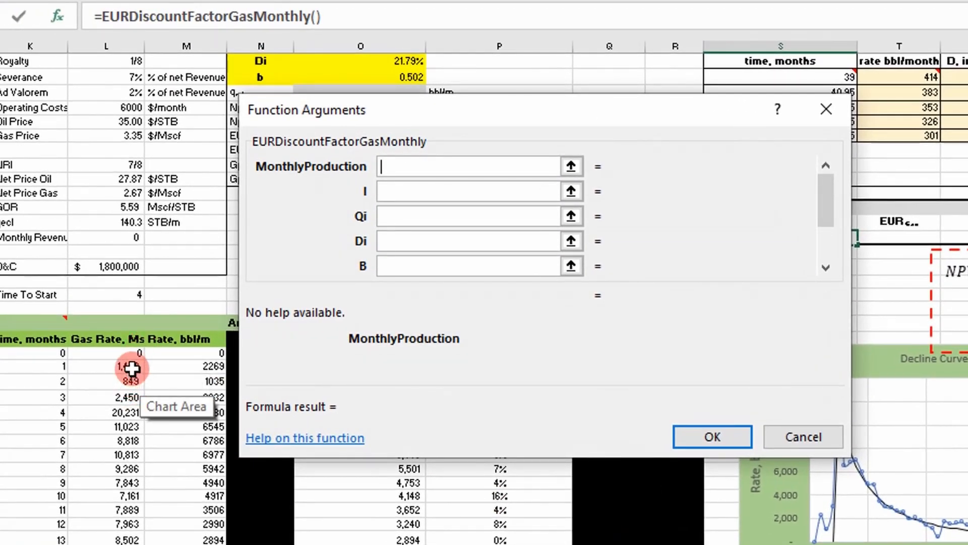
left_click_drag(132, 368, 128, 521)
left_click(378, 227)
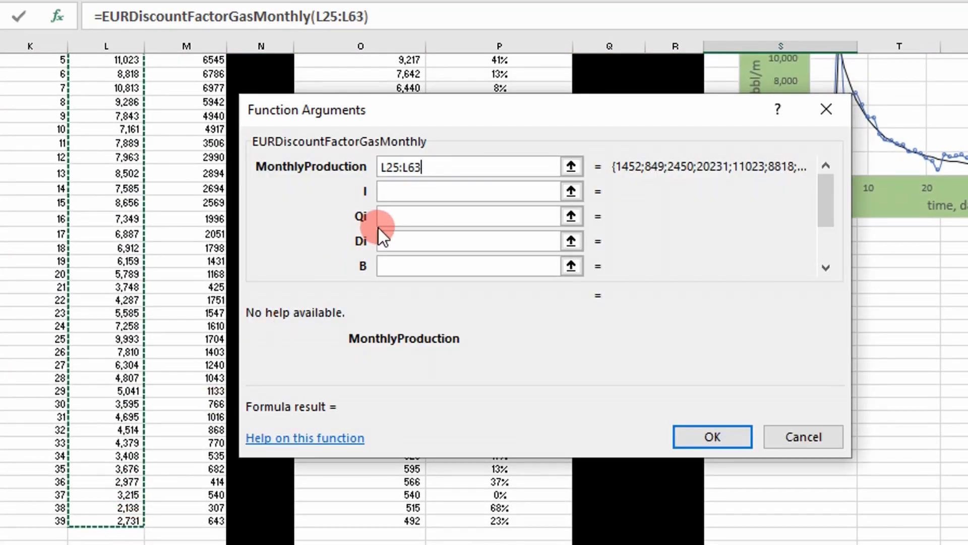
key("F4")
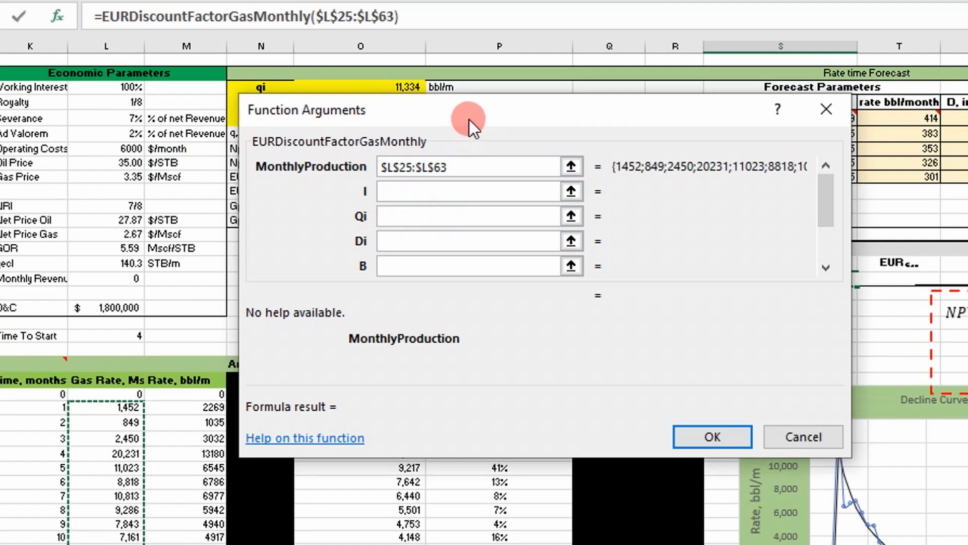
Replace the MonthlyProduction reference with the bbl/m rate range M25:M63
left_click_drag(469, 120, 952, 130)
left_click(353, 279)
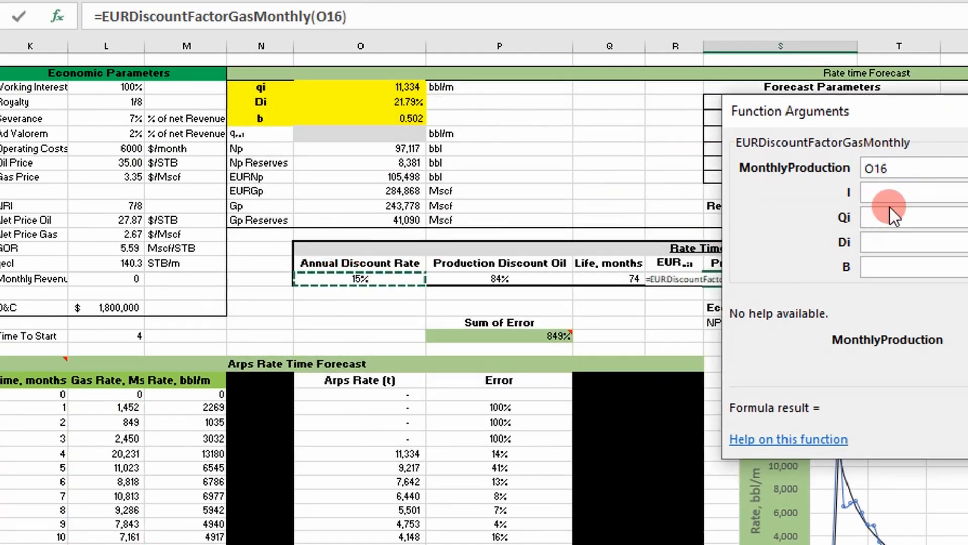
double_click(886, 167)
key("BackSpace")
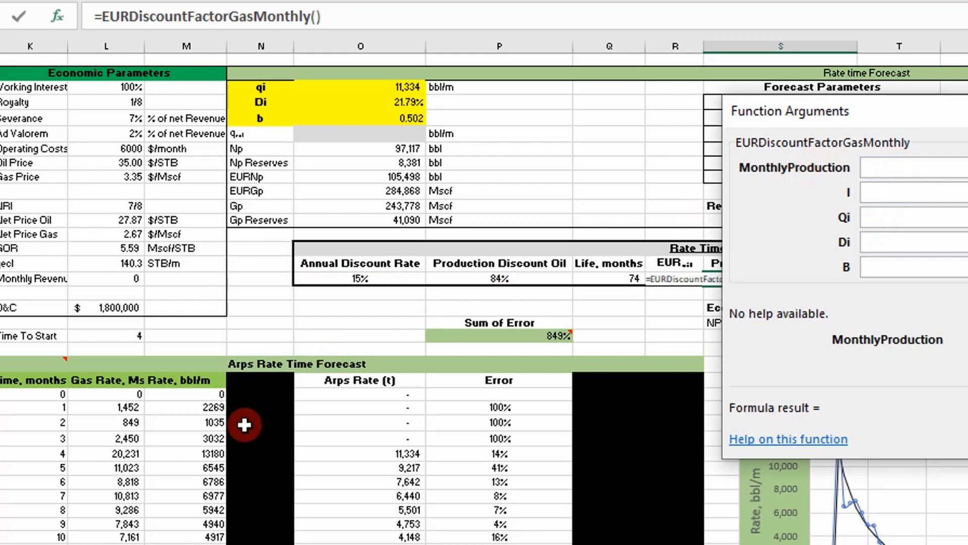
left_click_drag(200, 406, 198, 521)
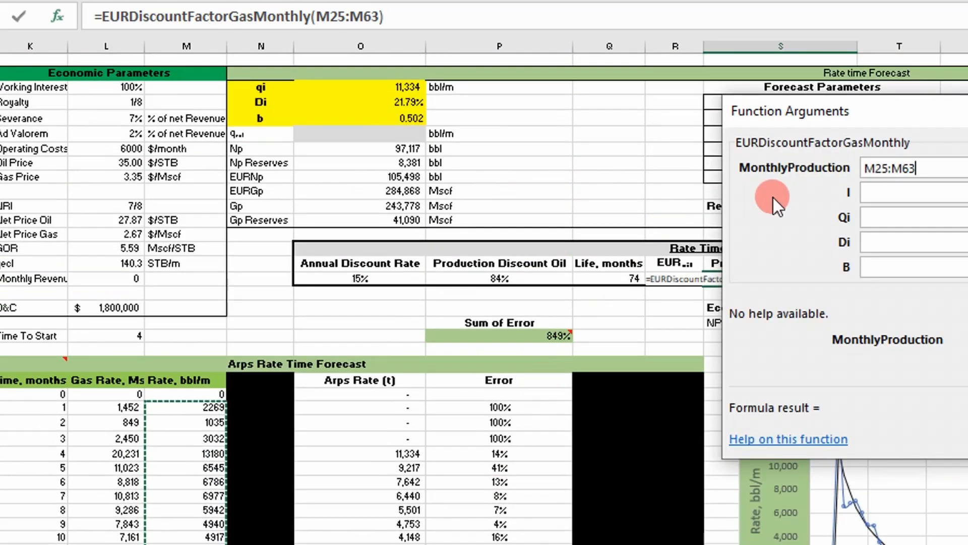
Link the gas formula's I argument to the annual discount rate in O16 and its Qi argument to qi in O3
left_click(882, 194)
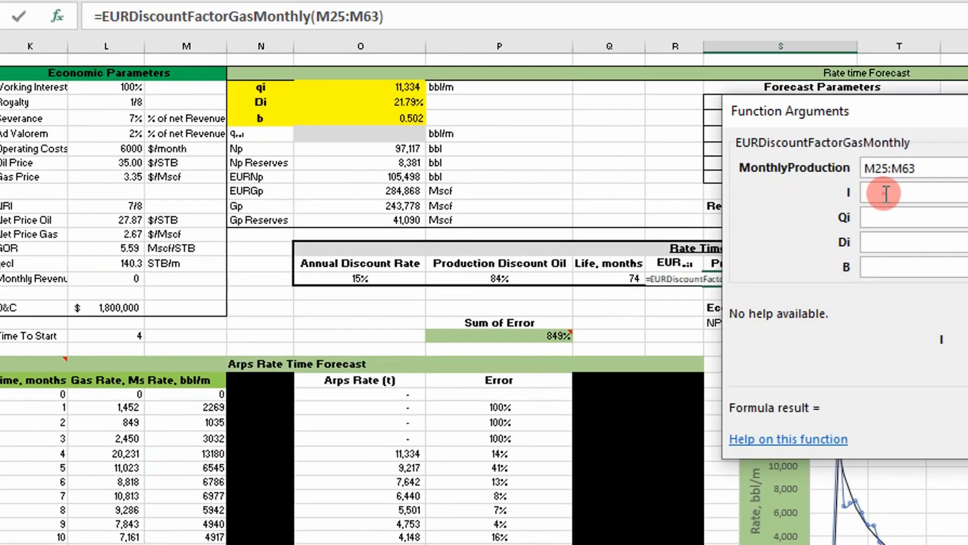
left_click(352, 277)
left_click(902, 215)
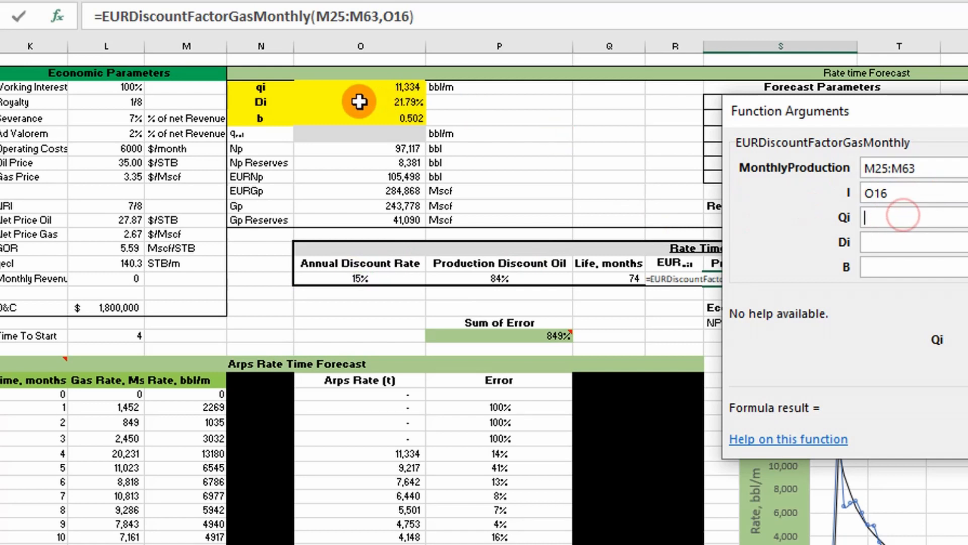
left_click(406, 88)
Link the gas formula's Di argument to cell O4 and its B argument to cell O5
left_click(887, 242)
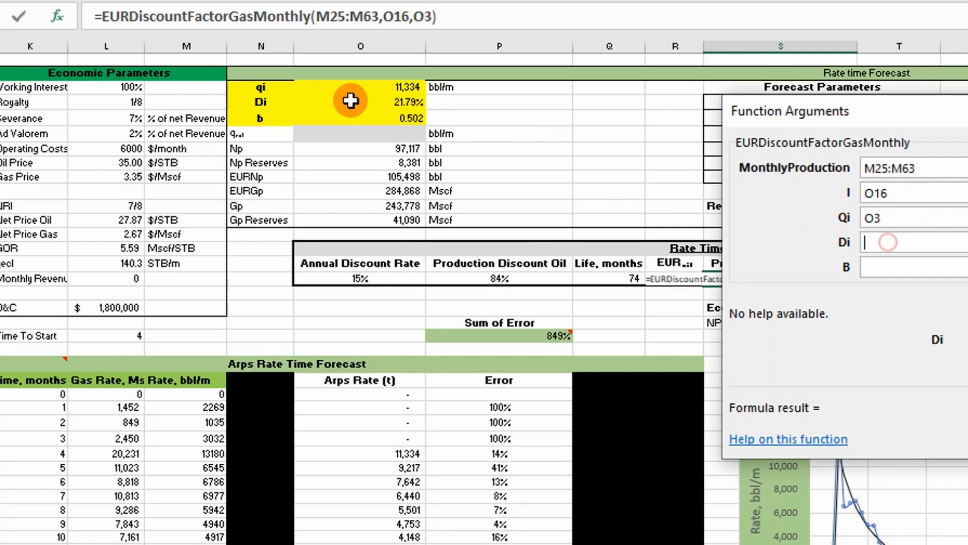
left_click(350, 101)
left_click(872, 264)
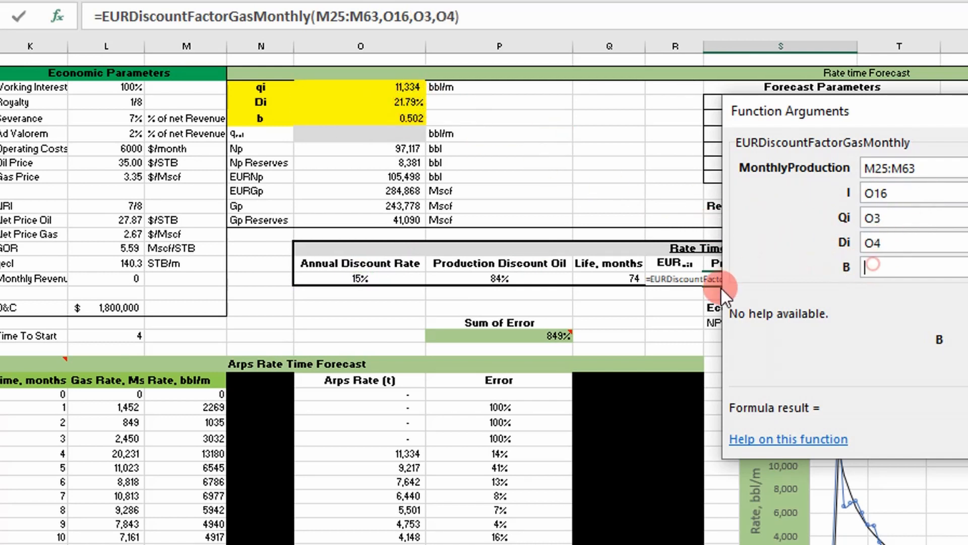
left_click(411, 119)
Link the gas formula's Qecl argument to the economic limit rate in L15
left_click(941, 114)
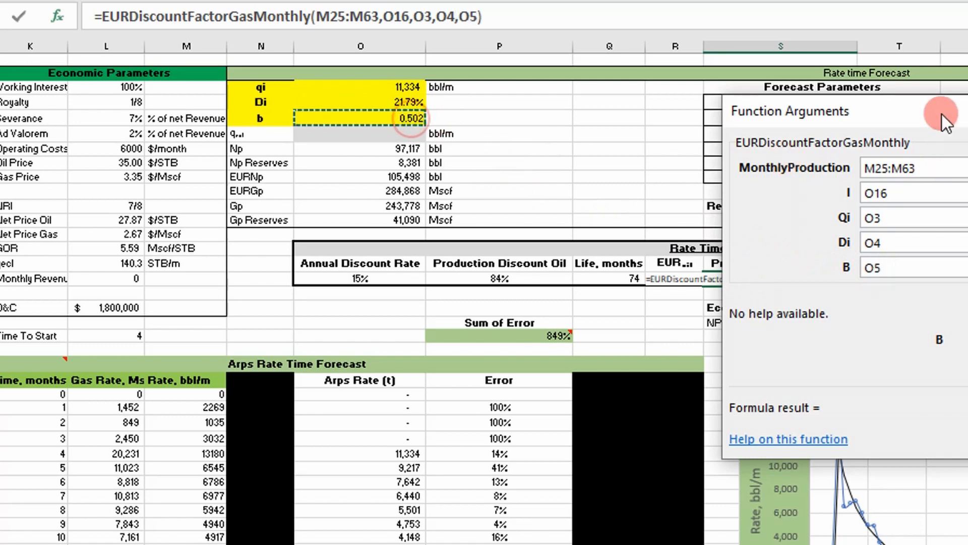
left_click_drag(942, 117, 765, 62)
key("Tab")
key("Tab")
key("Tab")
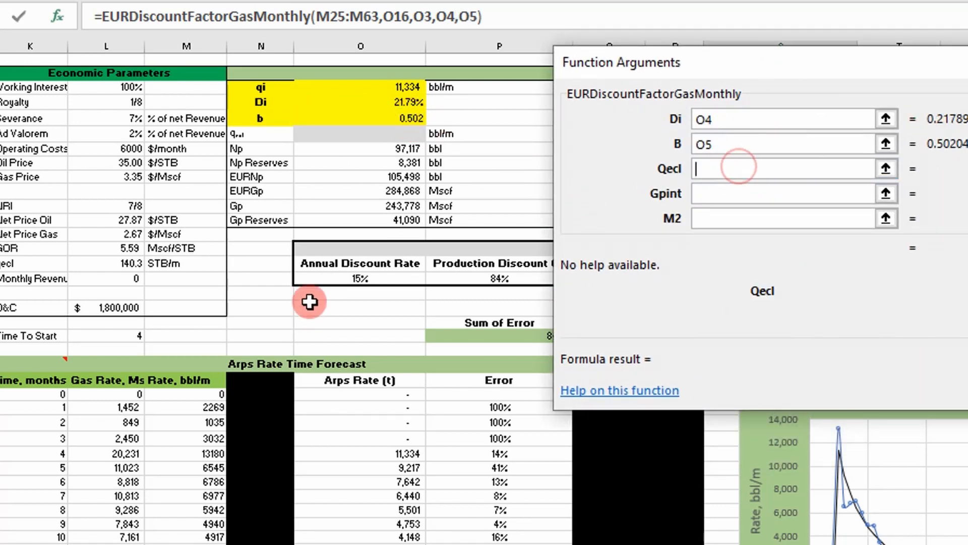
left_click(152, 268)
left_click(124, 263)
Link the Gpint argument to the second Gpint value on the GPvsNp sheet as the absolute reference $G$29
left_click(709, 218)
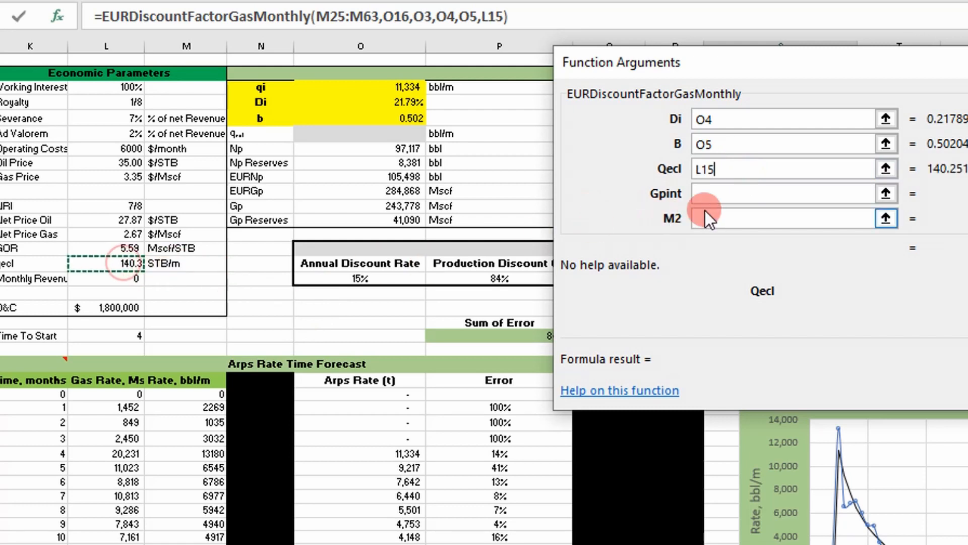
left_click(718, 194)
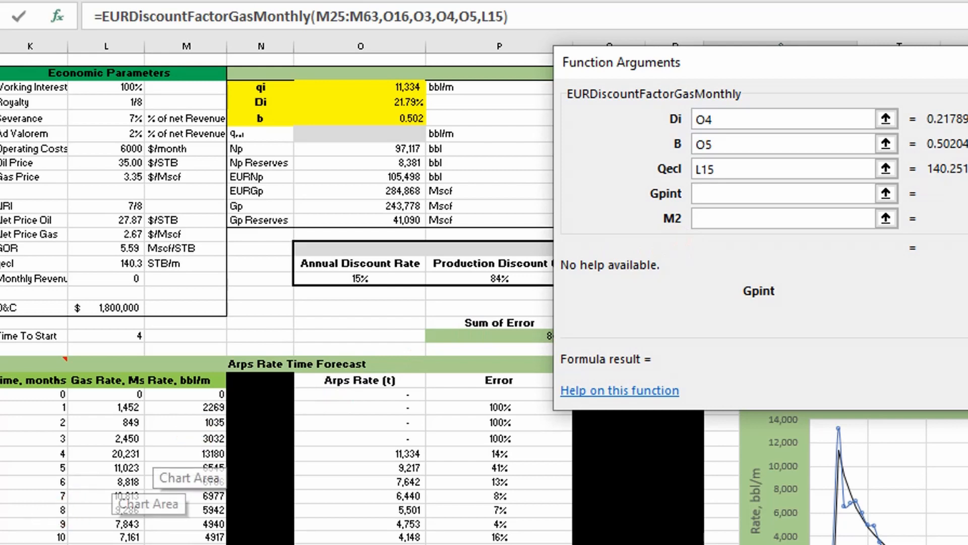
left_click(53, 544)
scroll(279, 260, "up", 1)
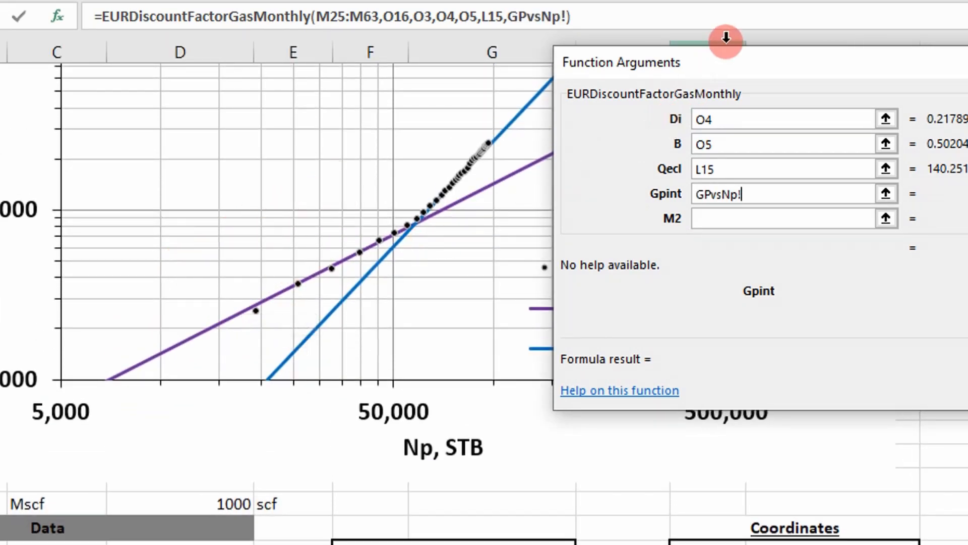
left_click_drag(705, 71, 816, 68)
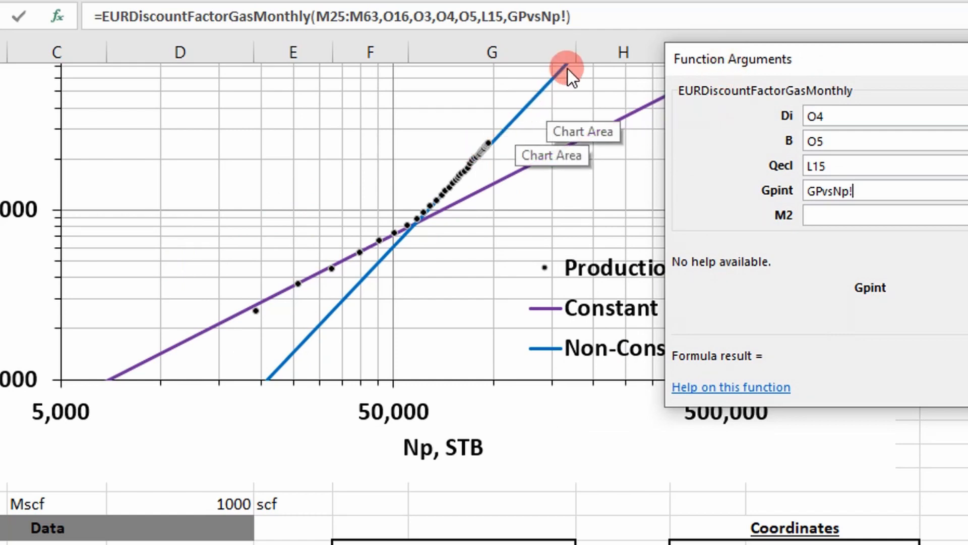
scroll(654, 404, "down", 4)
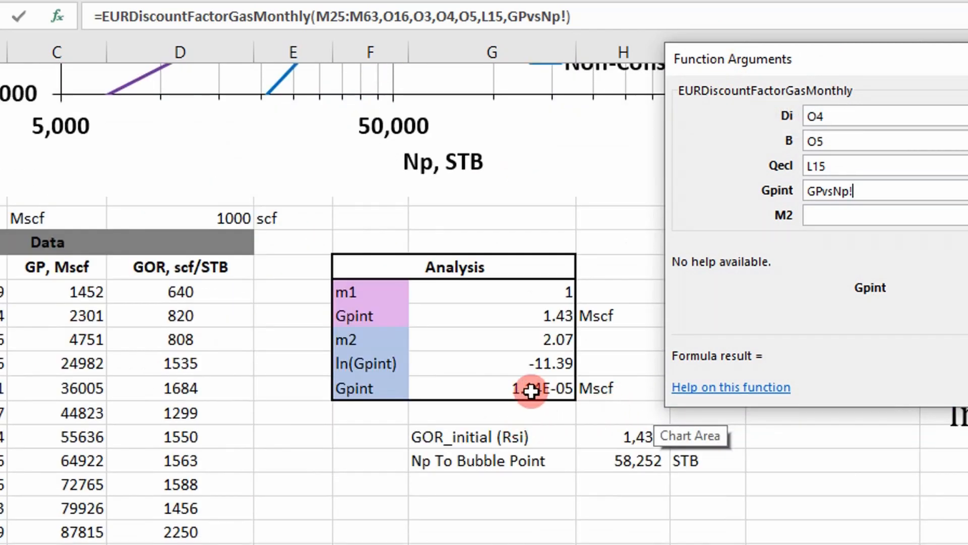
left_click(530, 391)
left_click(698, 199)
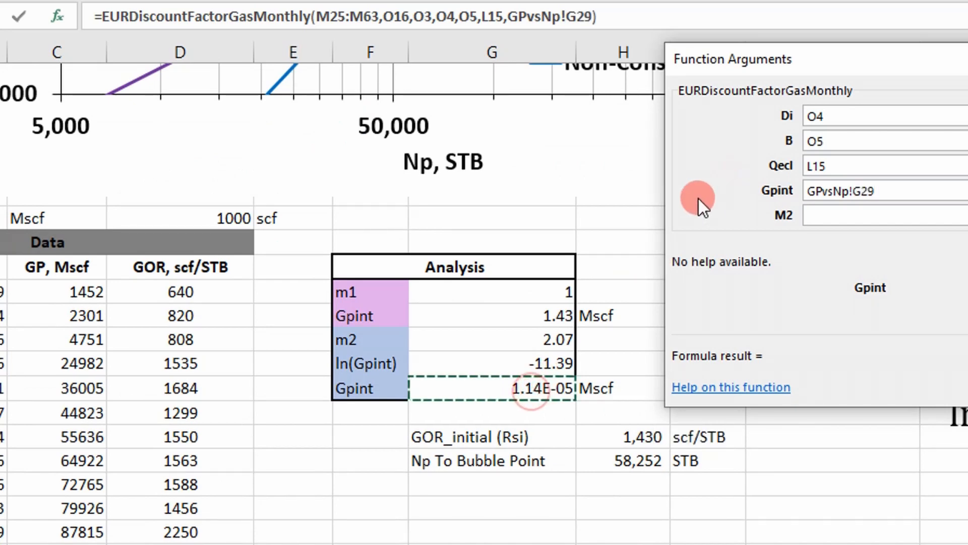
key("F4")
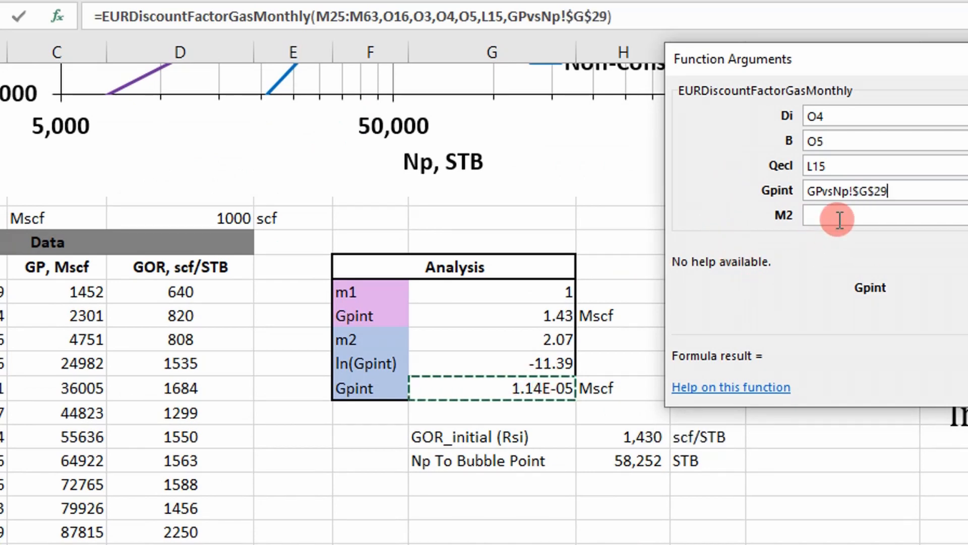
Link the M2 argument to the m2 slope in GPvsNp!G27 and complete the gas discount factor formula
left_click(838, 216)
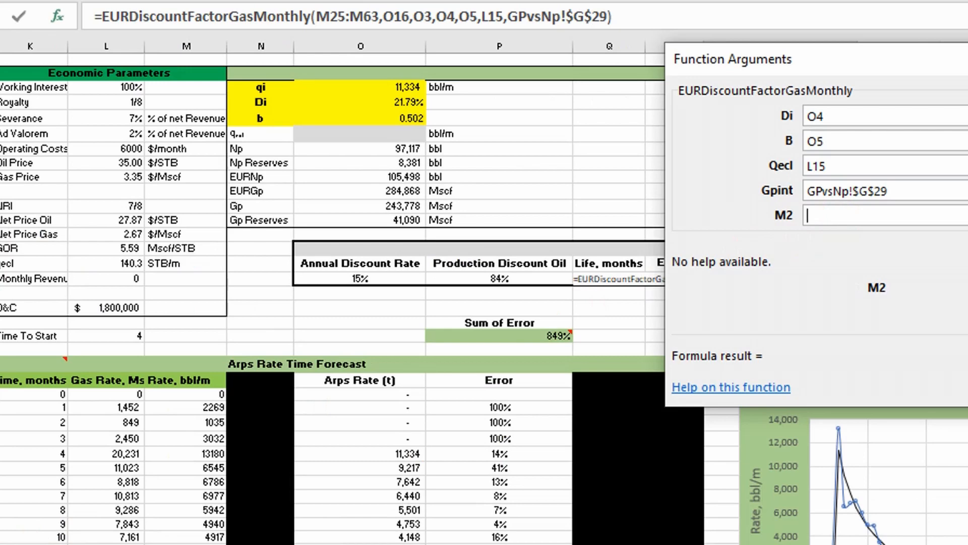
left_click(252, 543)
scroll(398, 320, "up", 5)
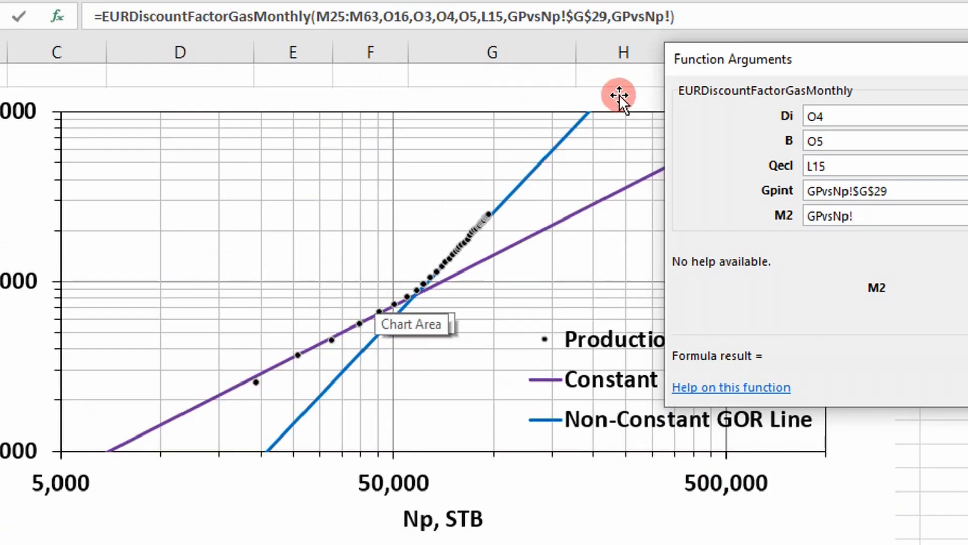
scroll(474, 310, "down", 5)
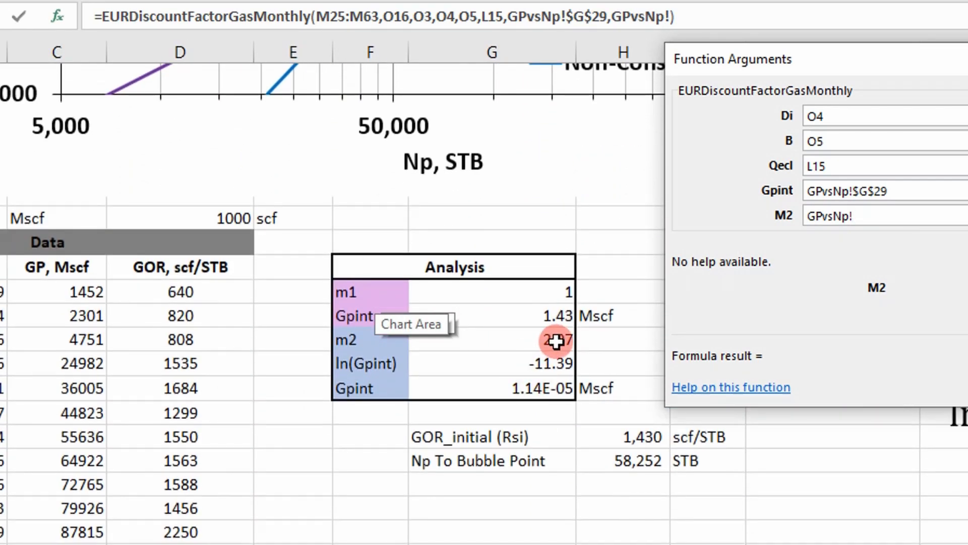
left_click(556, 342)
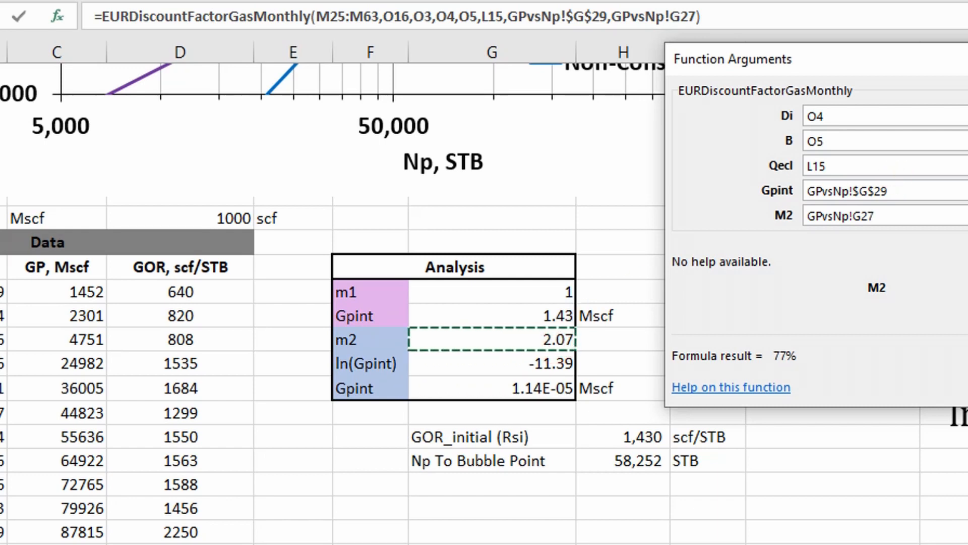
key("Return")
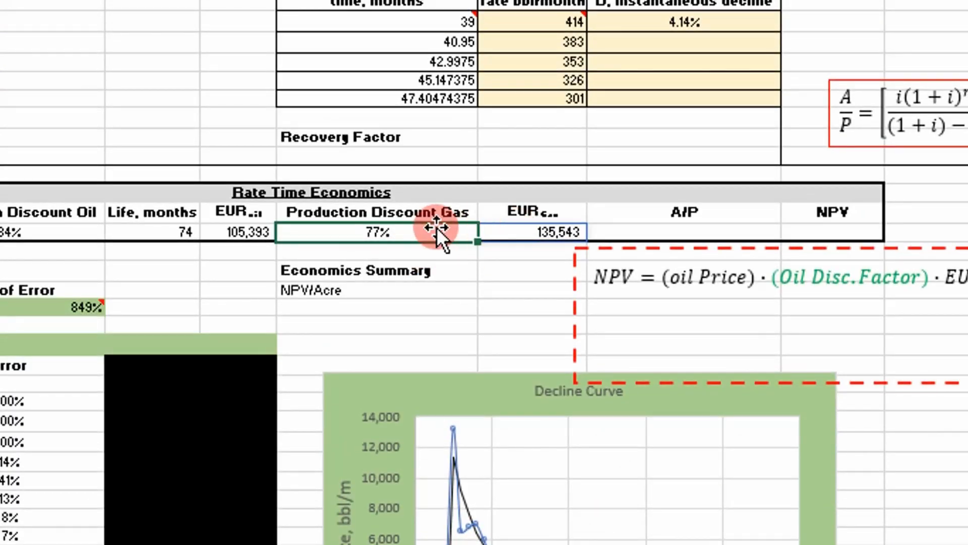
Compare the gas EUR in the Rate Time Economics table with the EURGp value in O10
left_click(520, 273)
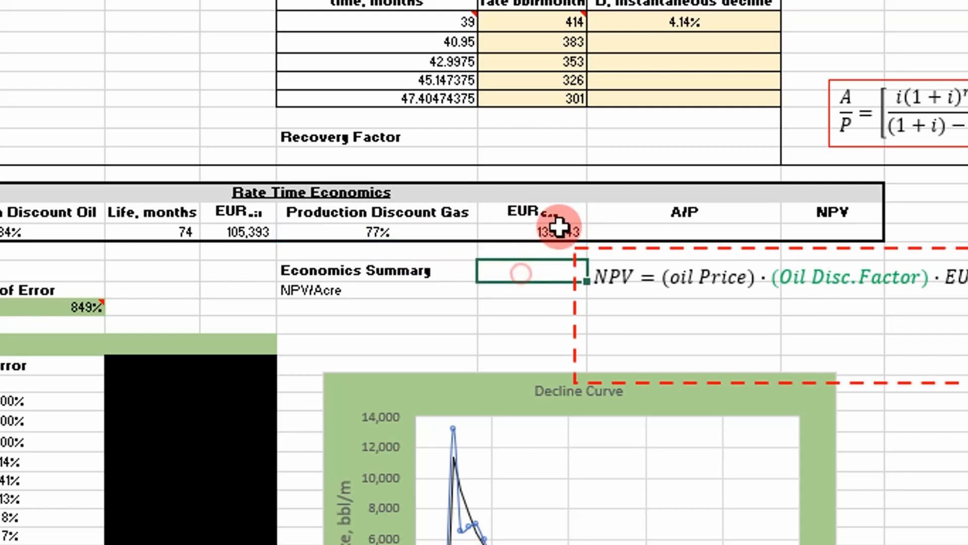
left_click(558, 226)
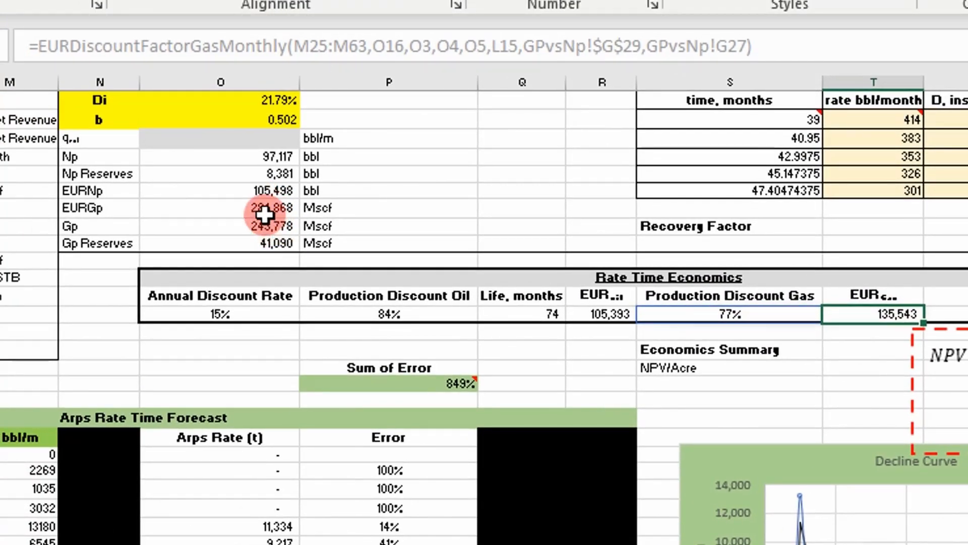
left_click(265, 212)
left_click(886, 315)
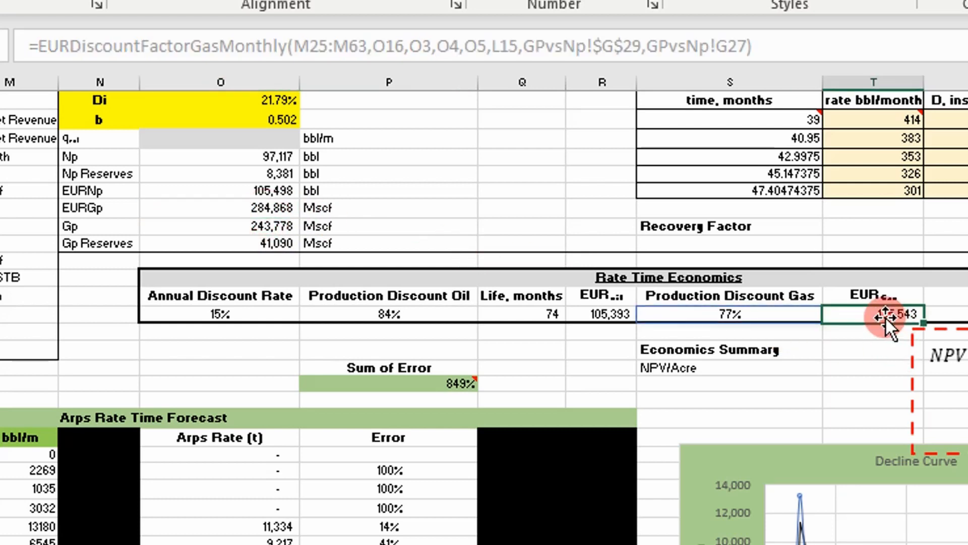
left_click(268, 214)
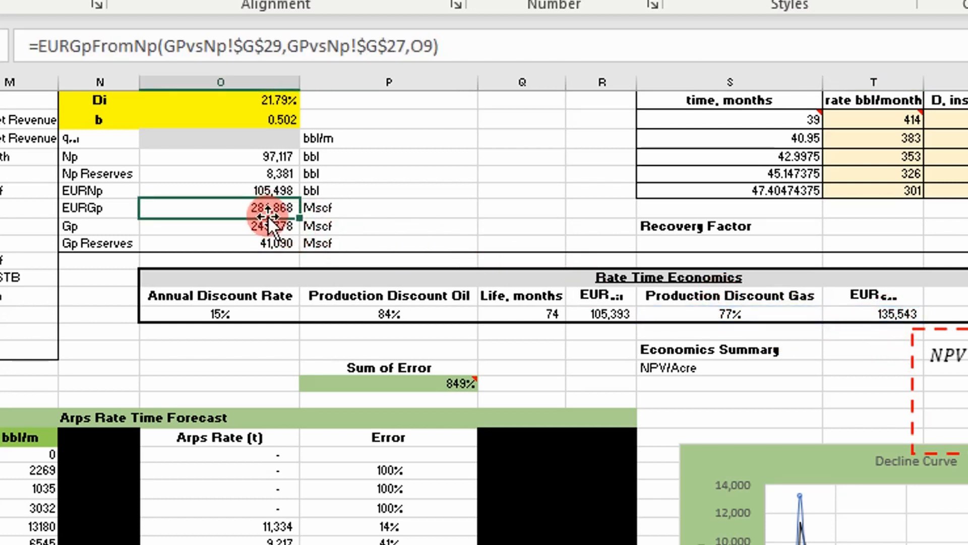
Change the gas discount factor formula's rate range to the gas rates in L25:L63 and re-enter the array formula
left_click(730, 315)
double_click(731, 315)
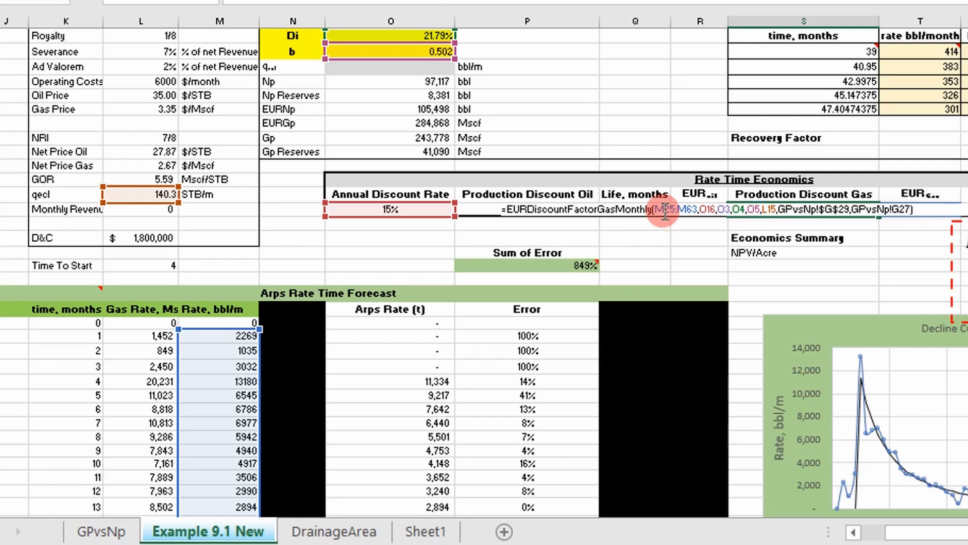
scroll(316, 208, "down", 2)
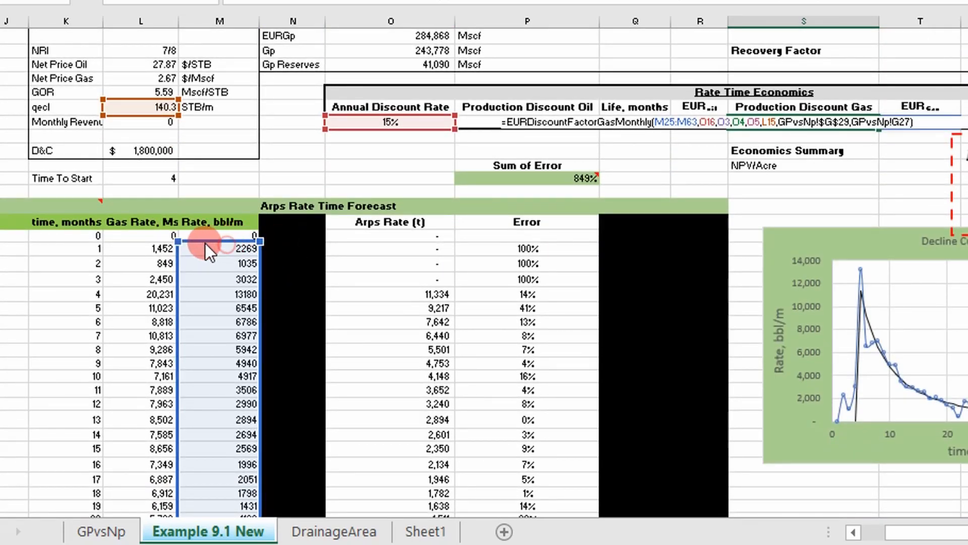
left_click_drag(204, 243, 163, 248)
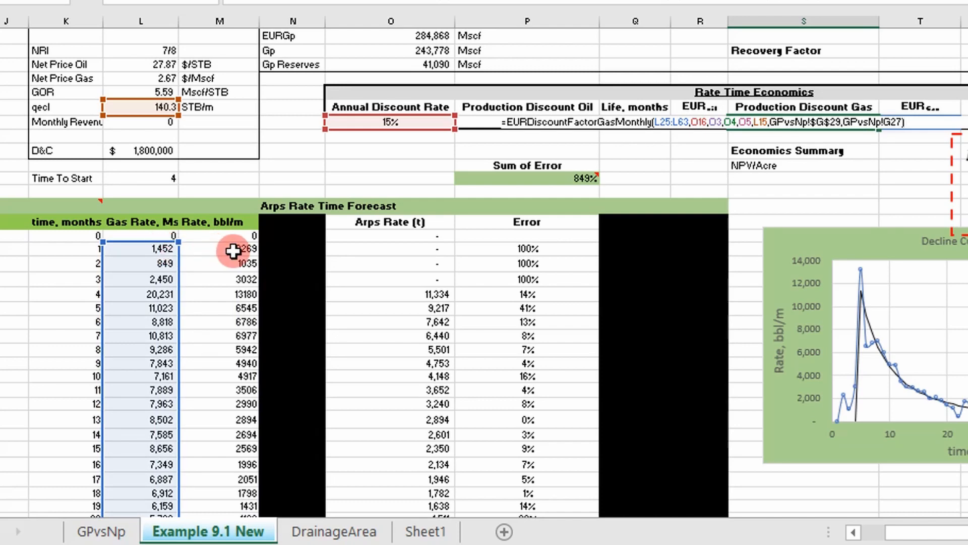
key("ctrl+Return")
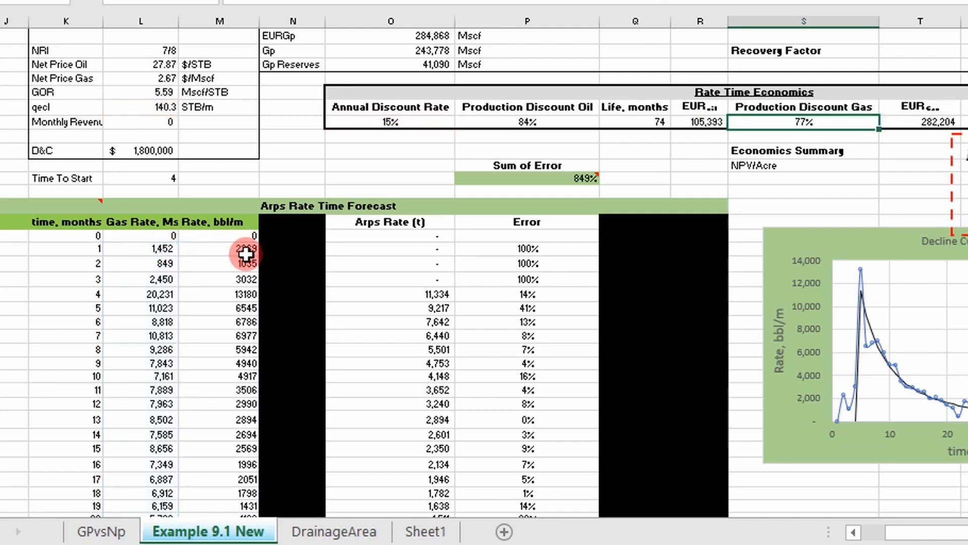
Check the recalculated gas EUR and gas discount factor against the oil EUR and the Gp and EURGp values
scroll(804, 190, "up", 2)
left_click(947, 210)
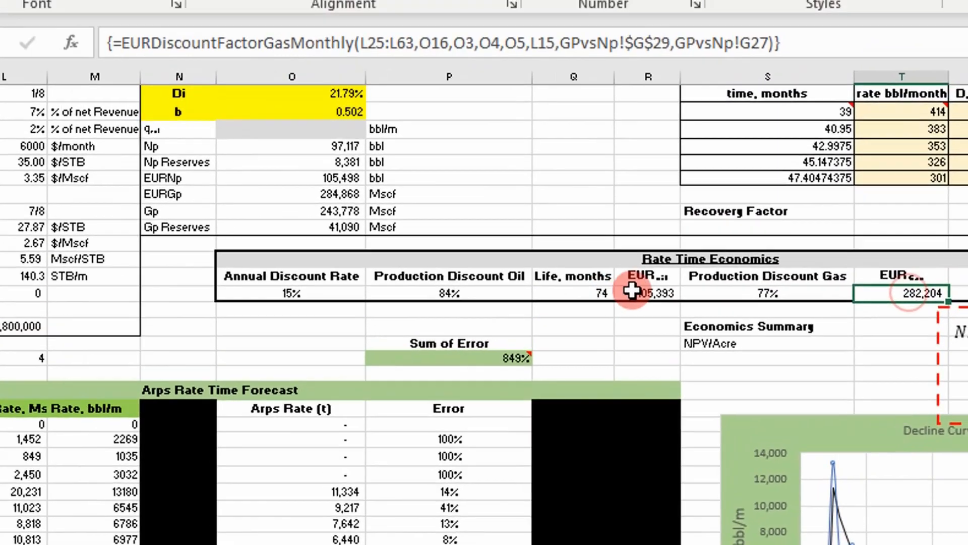
left_click(706, 209)
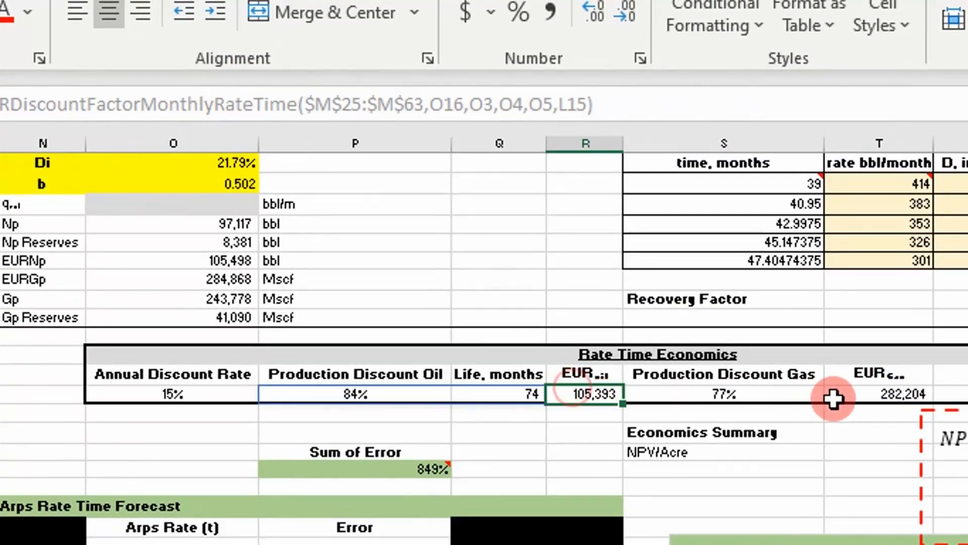
left_click(903, 392)
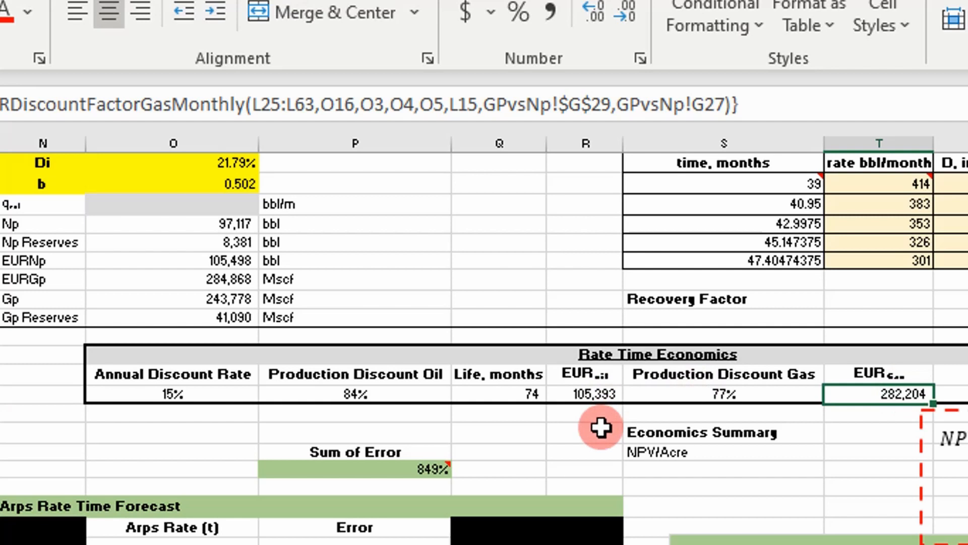
left_click(724, 393)
left_click(891, 395)
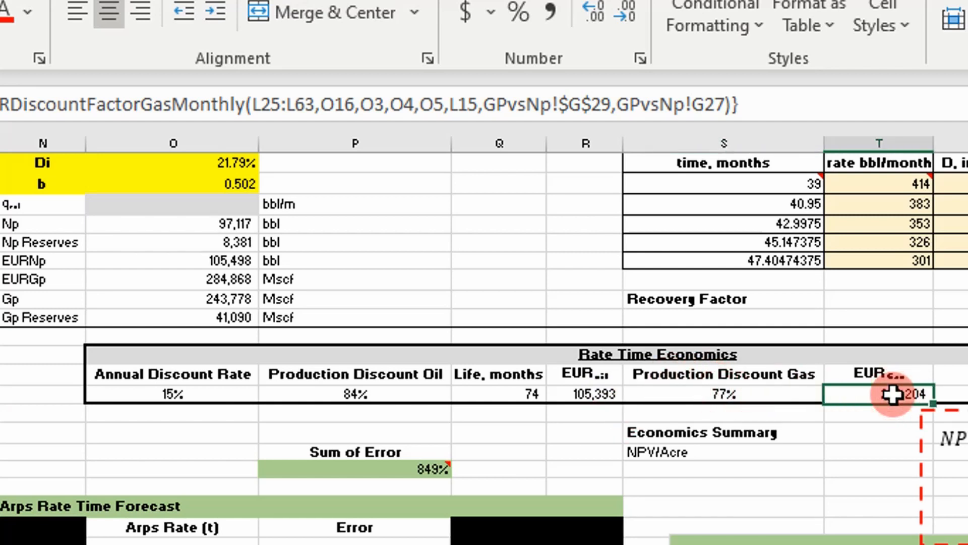
left_click(754, 395)
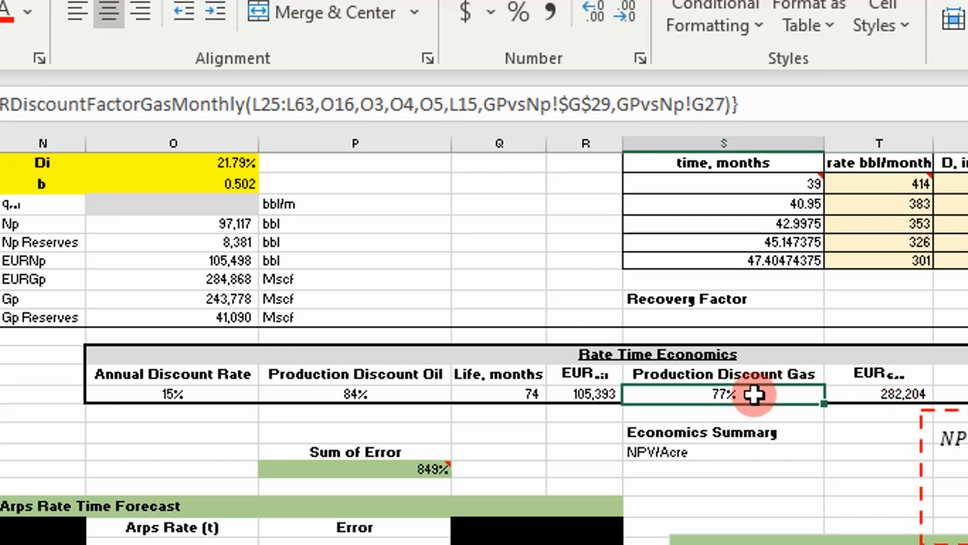
left_click(242, 300)
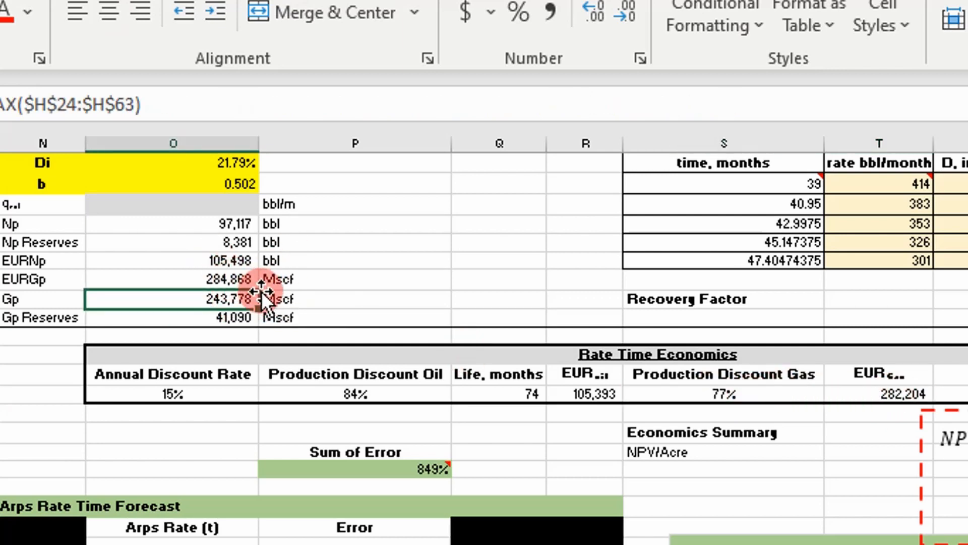
left_click(222, 280)
left_click(888, 393)
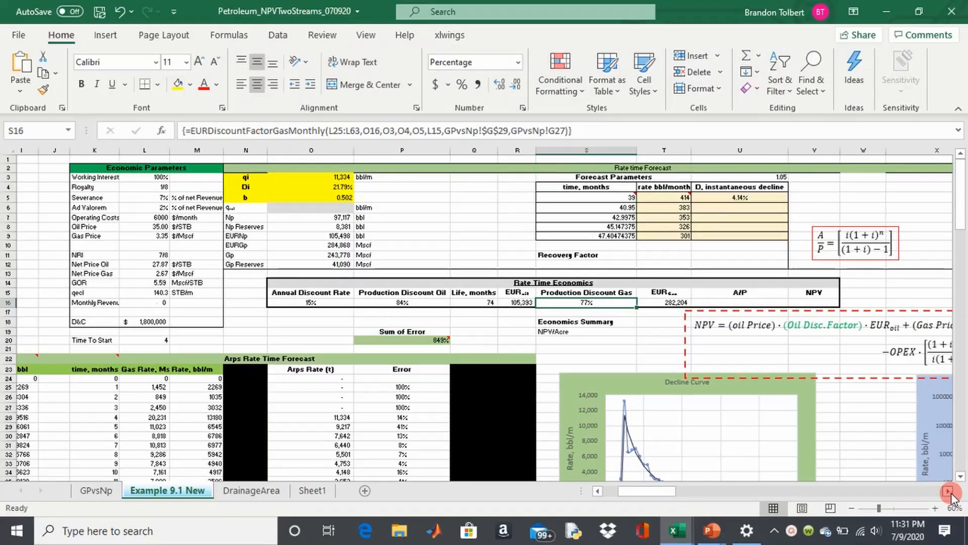
Start a negated PMT formula in the A/P cell with the monthly rate argument O16/12
left_click(950, 494)
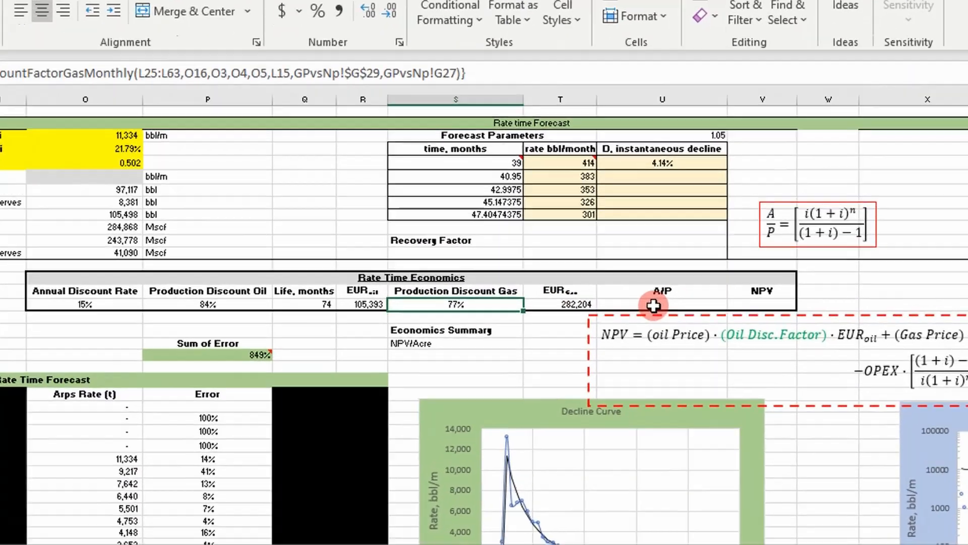
left_click(711, 303)
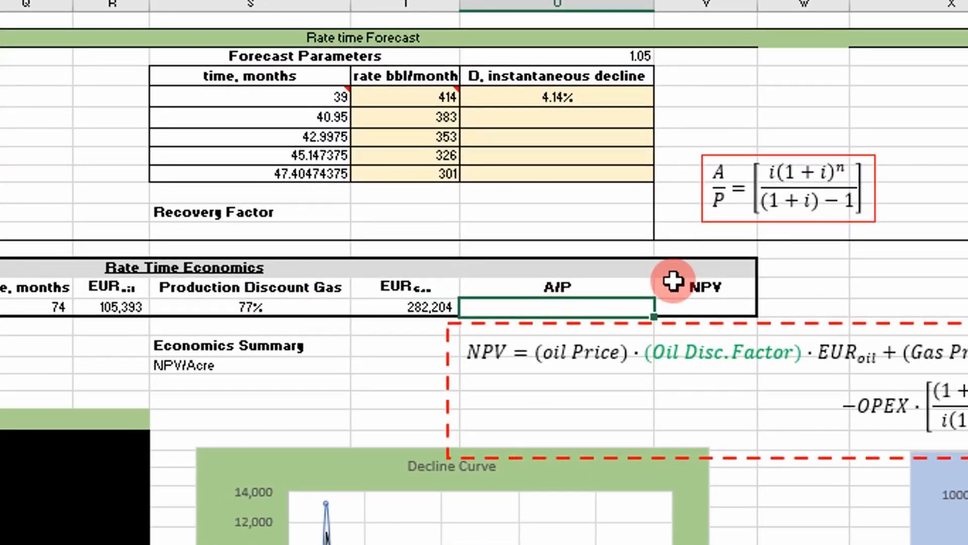
type("=-PMT(")
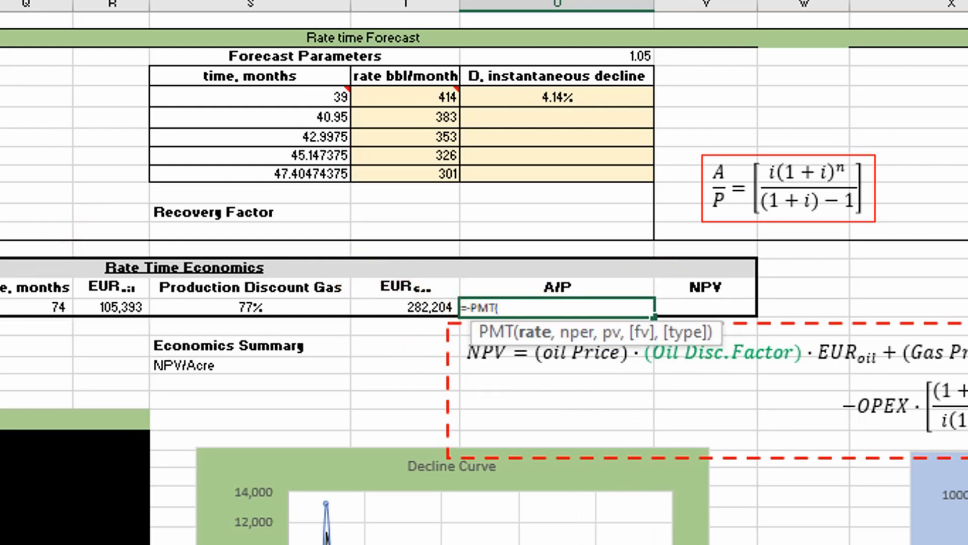
key("ctrl+a")
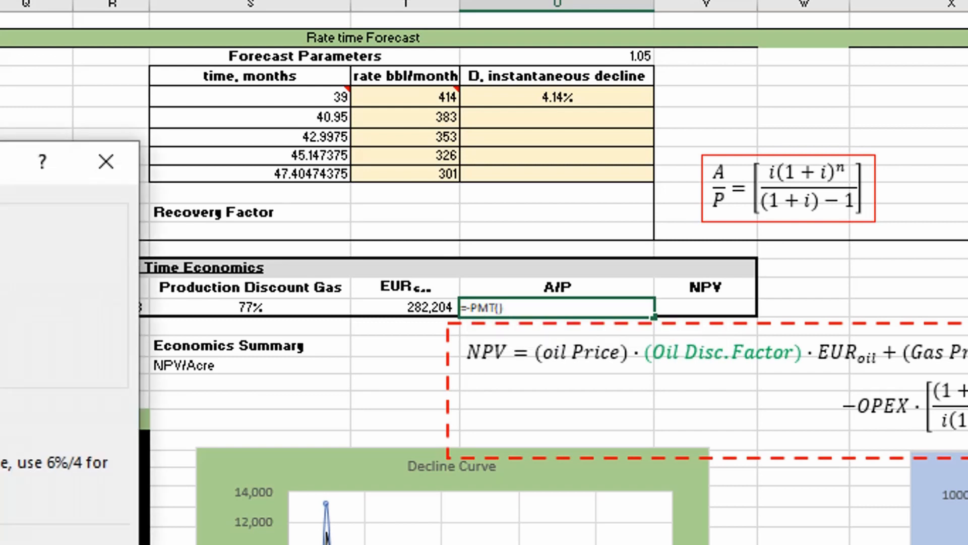
left_click_drag(0, 159, 480, 103)
left_click(432, 181)
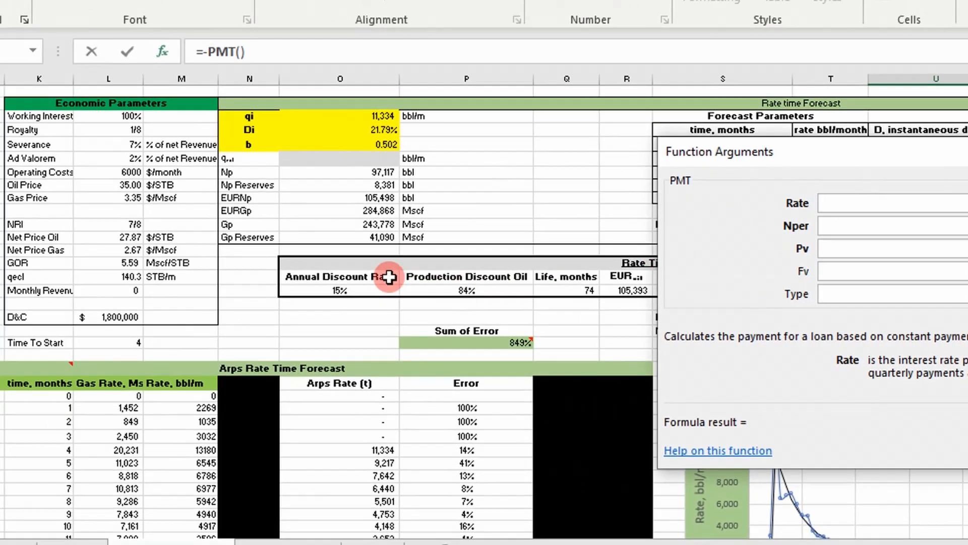
left_click(196, 293)
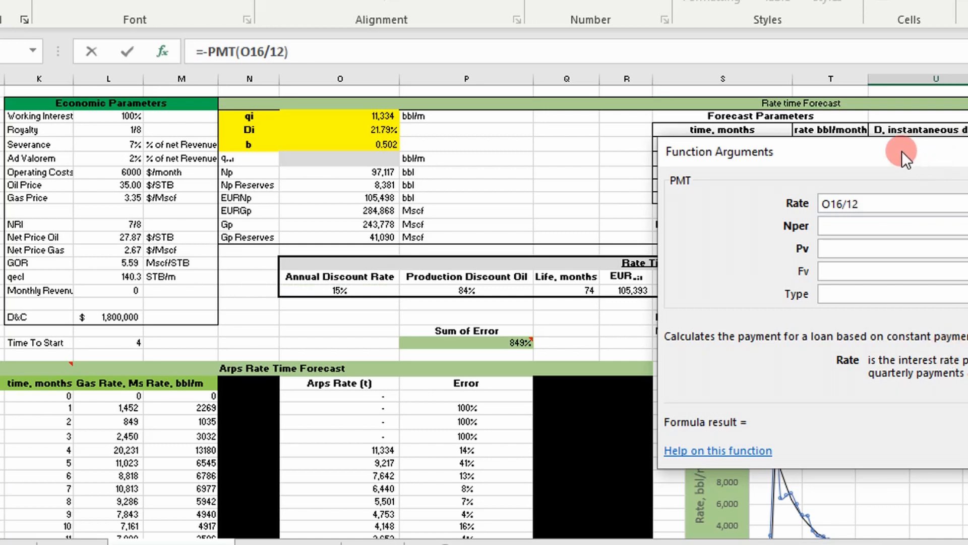
Link the PMT formula's Nper argument to the well life in months in Q16
left_click_drag(901, 150, 926, 157)
left_click(864, 233)
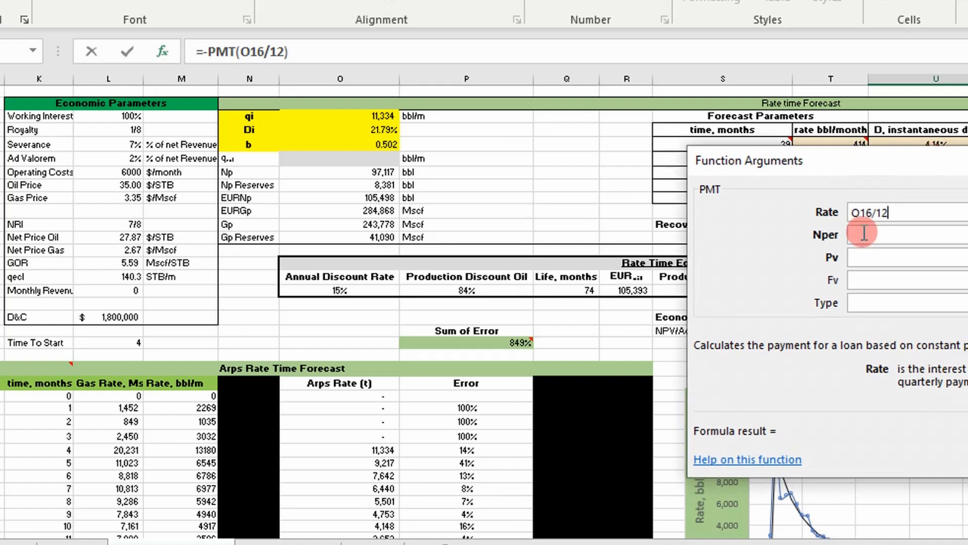
left_click(570, 286)
left_click_drag(905, 155, 353, 87)
left_click(325, 172)
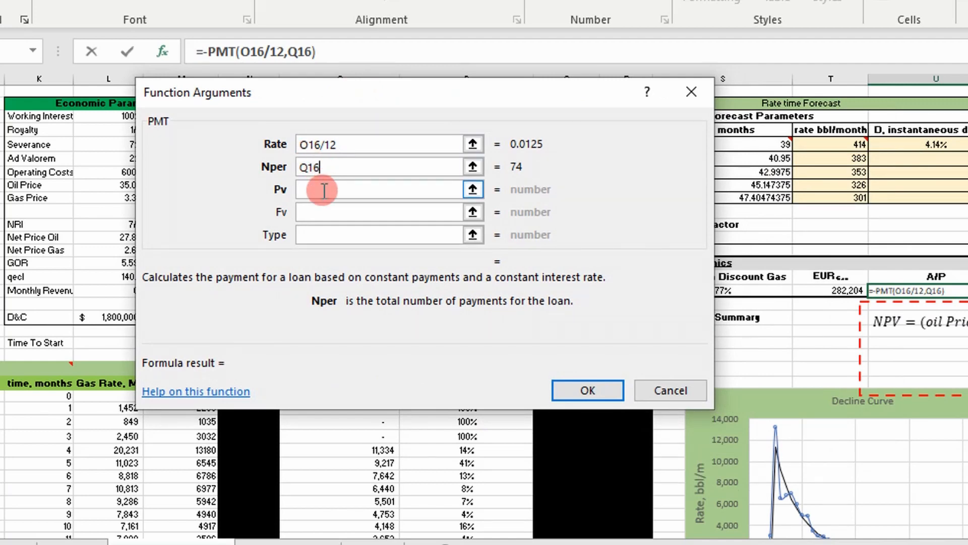
Set the PMT formula's Pv argument to 1 and complete the A/P formula
left_click(323, 190)
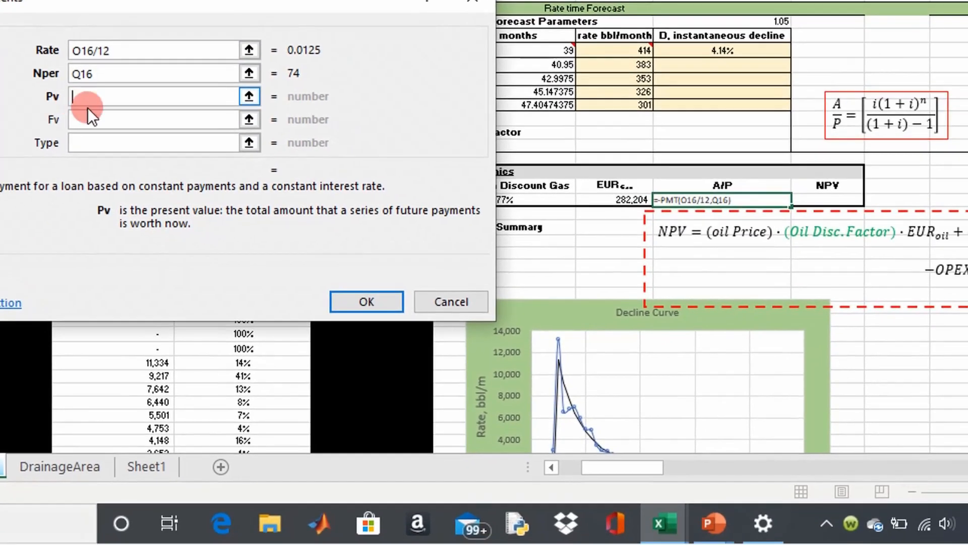
type("1")
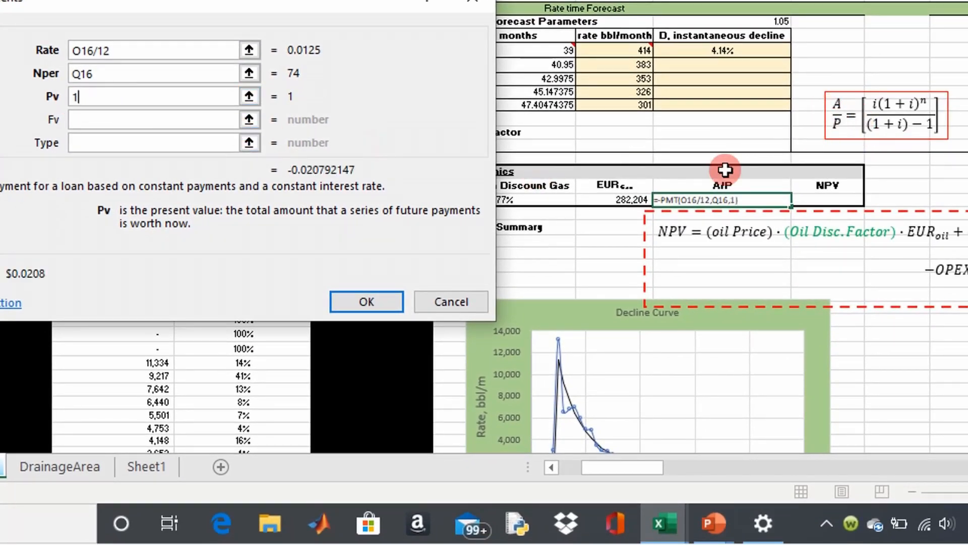
left_click(367, 301)
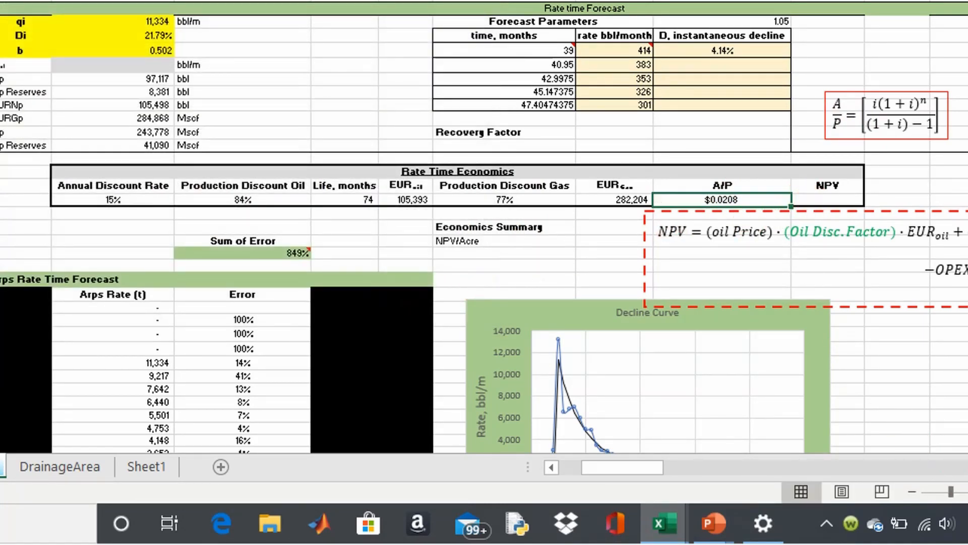
Begin the NPV cell's formula with the oil revenue term L12*P16*O9: net oil price, oil discount factor and EURNp
scroll(947, 420, "right", 6)
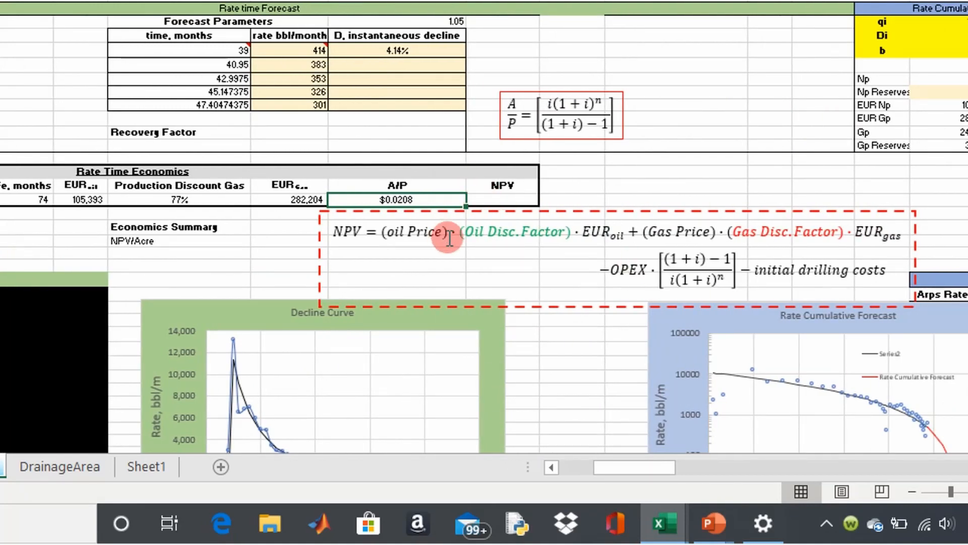
left_click(503, 197)
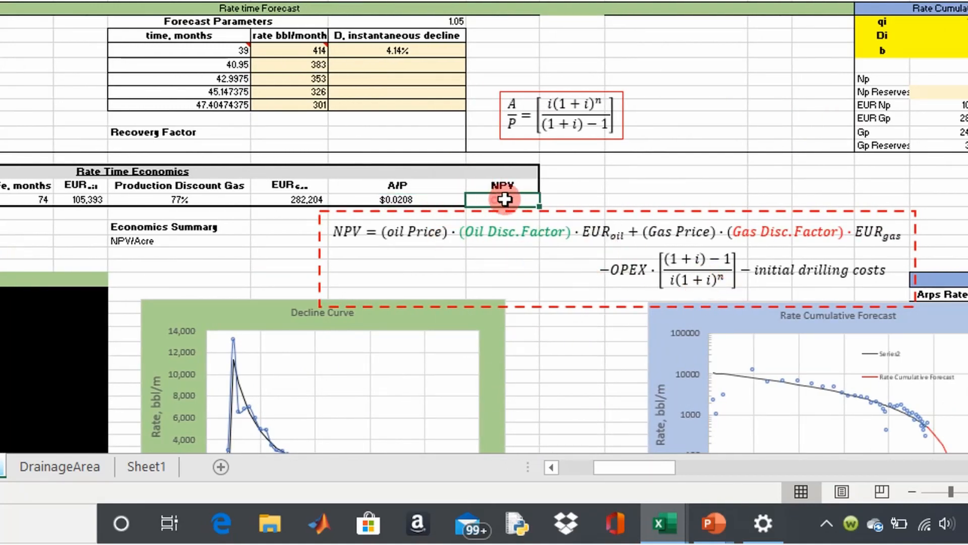
type("=")
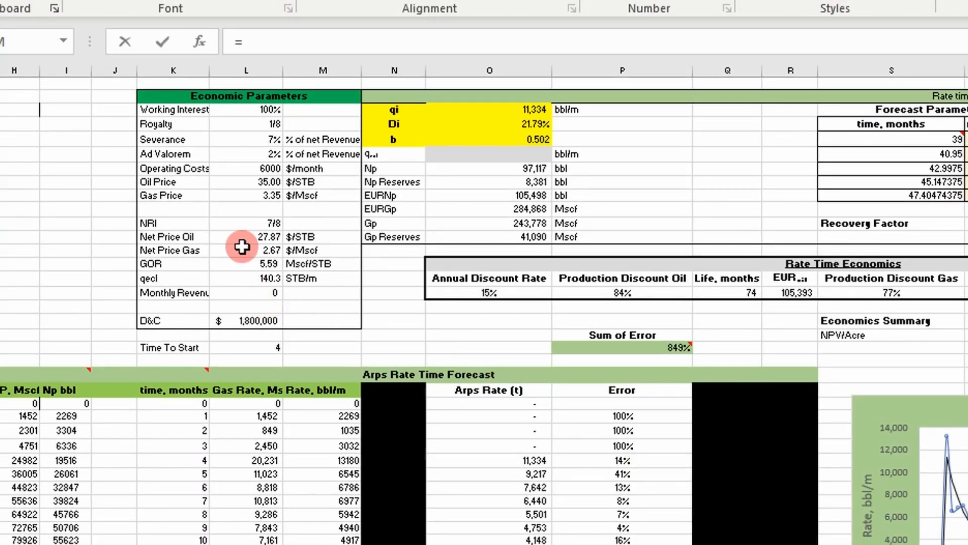
left_click(259, 238)
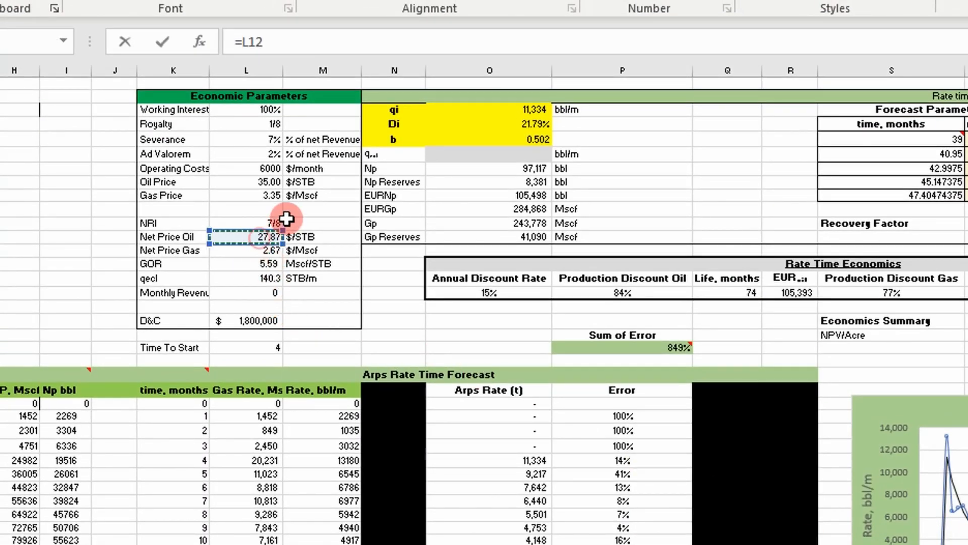
left_click(624, 295)
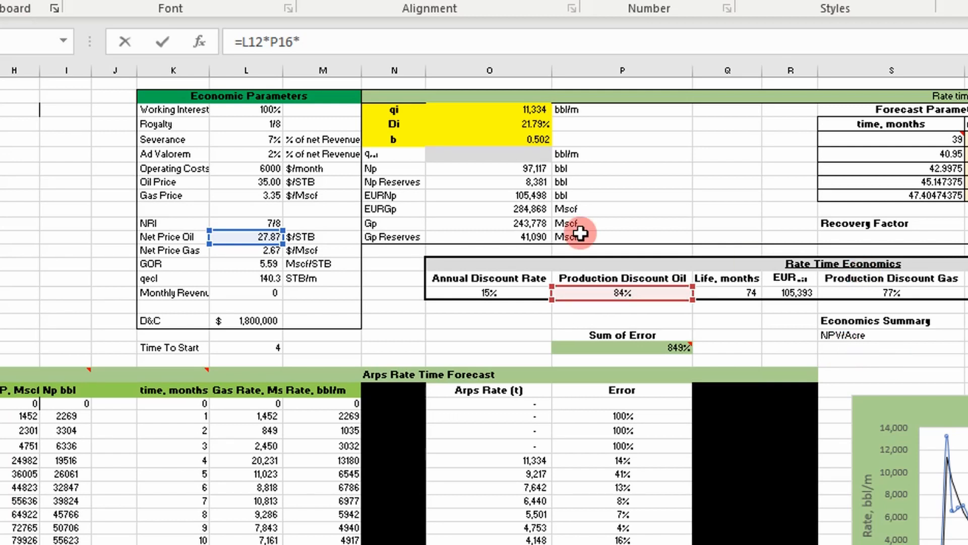
left_click(542, 200)
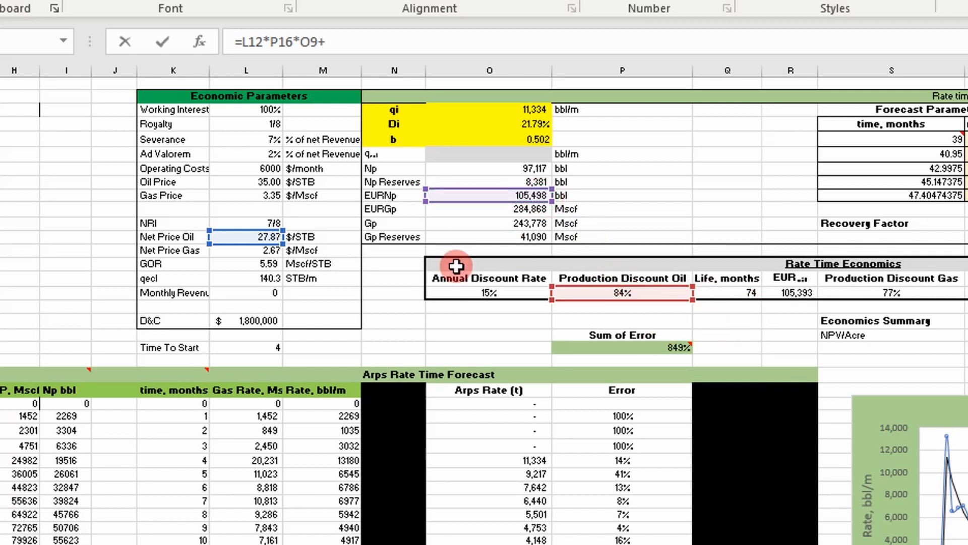
Add the gas revenue term L13*S16*O10 to the NPV formula: net gas price, gas discount factor and EURGp
type("+")
left_click(262, 250)
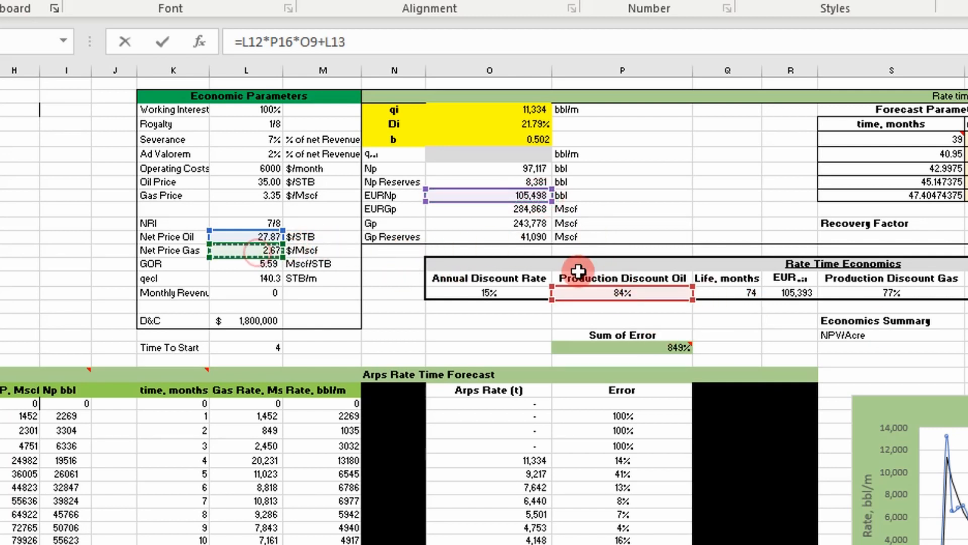
type("*")
left_click(912, 294)
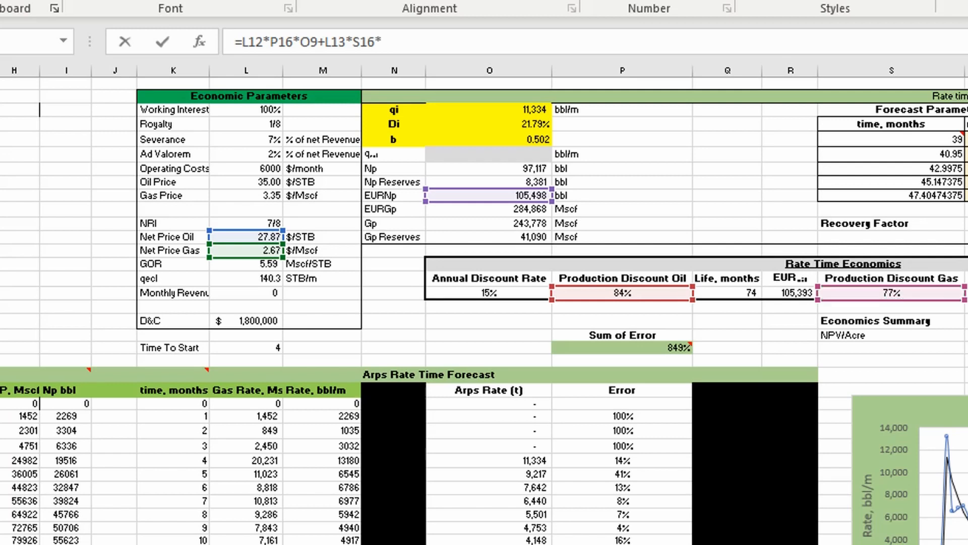
type("*")
left_click(539, 212)
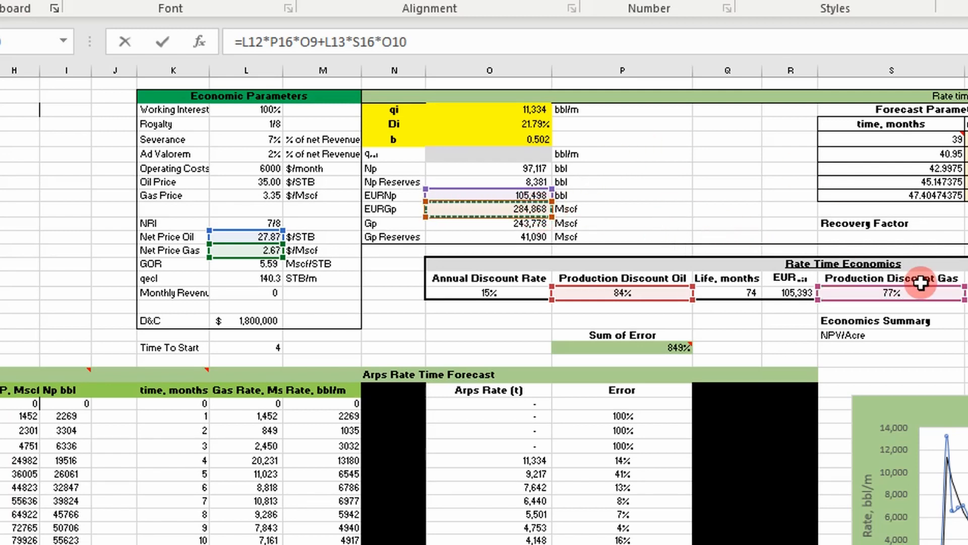
Subtract the discounted operating cost term L7/U16 in the NPV formula: monthly operating costs divided by A/P
type("-")
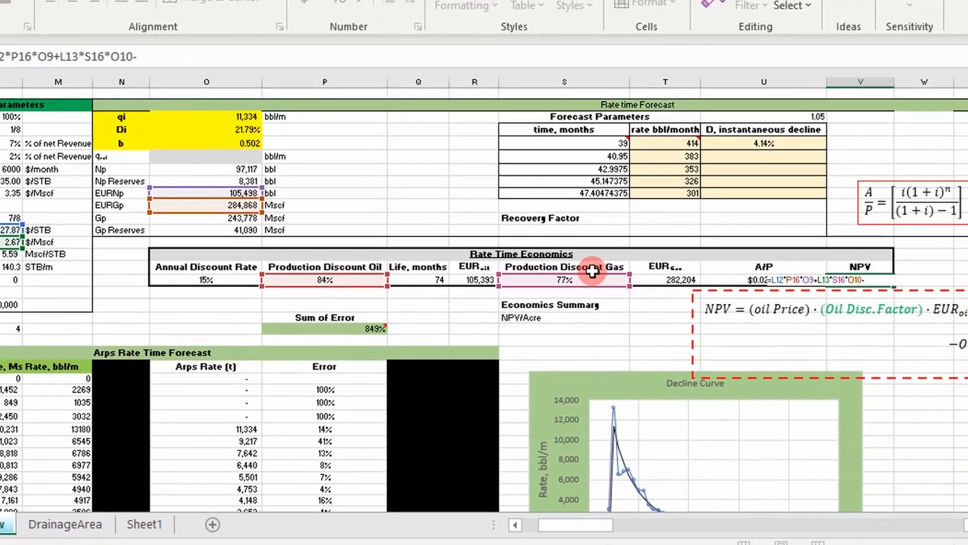
left_click(967, 526)
left_click(967, 525)
left_click(966, 526)
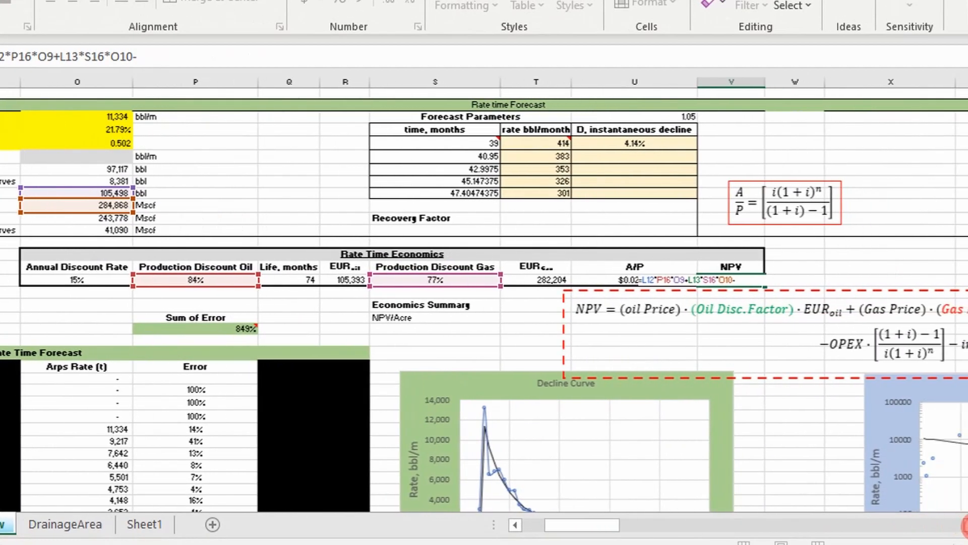
left_click(966, 526)
left_click(966, 526)
left_click(966, 526)
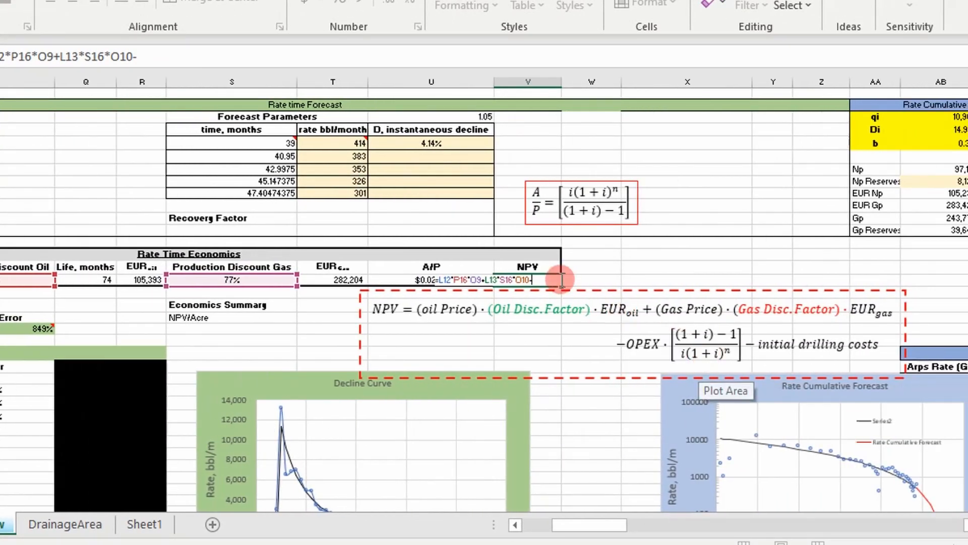
left_click(514, 525)
left_click(514, 524)
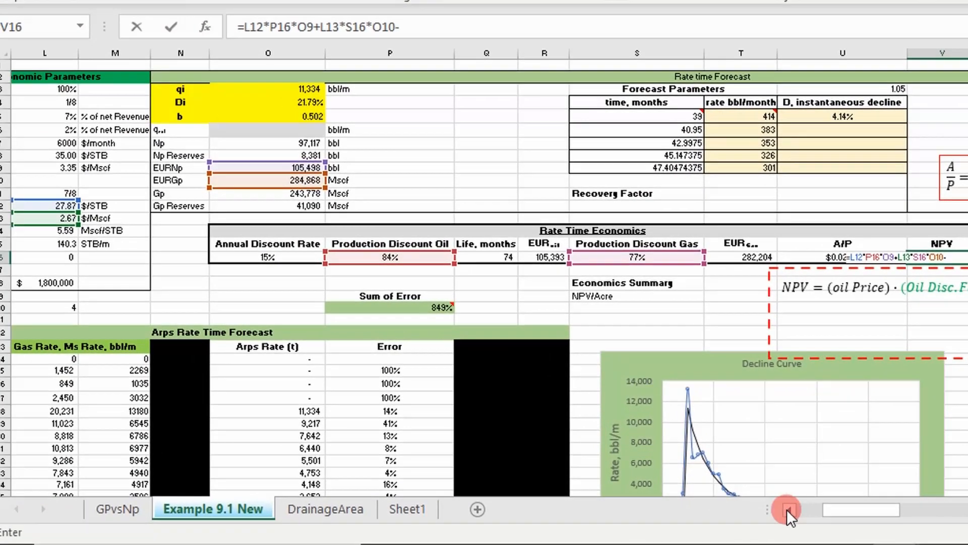
left_click(514, 525)
left_click(789, 510)
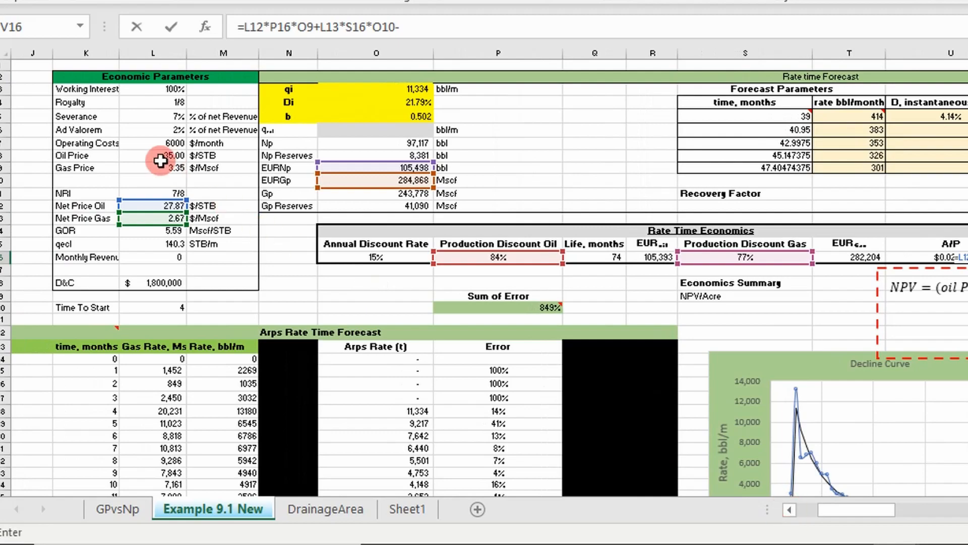
left_click(169, 145)
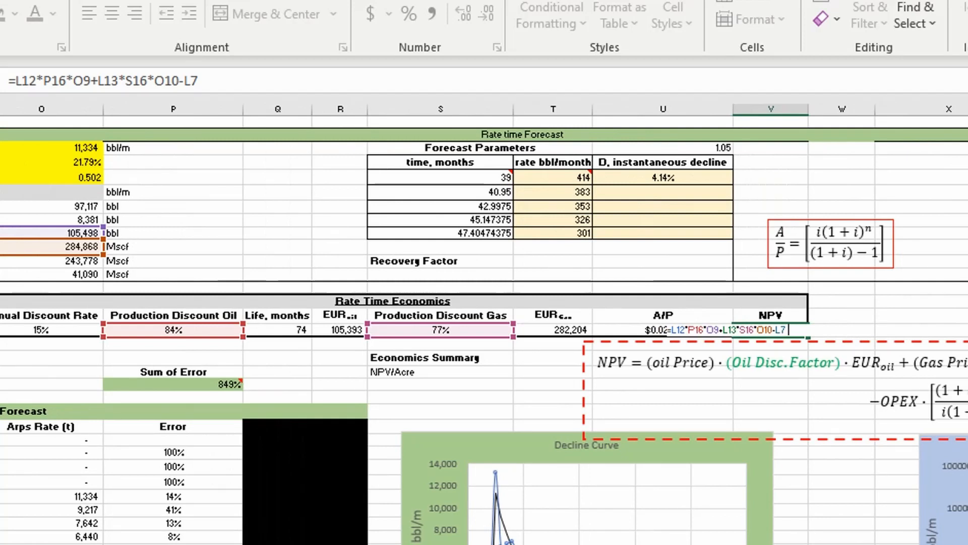
left_click(651, 327)
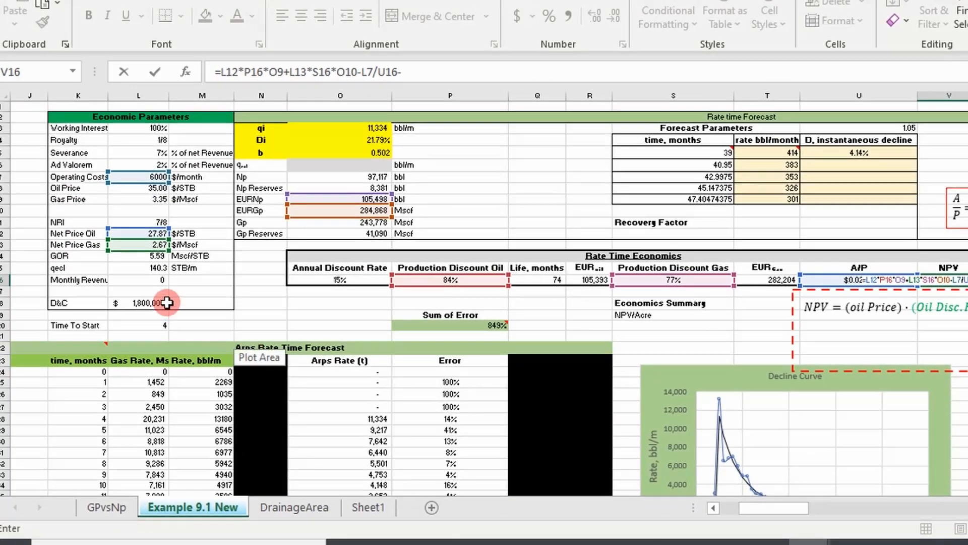
Subtract the D&C cost in L18 as the last term and complete the NPV formula
left_click(167, 302)
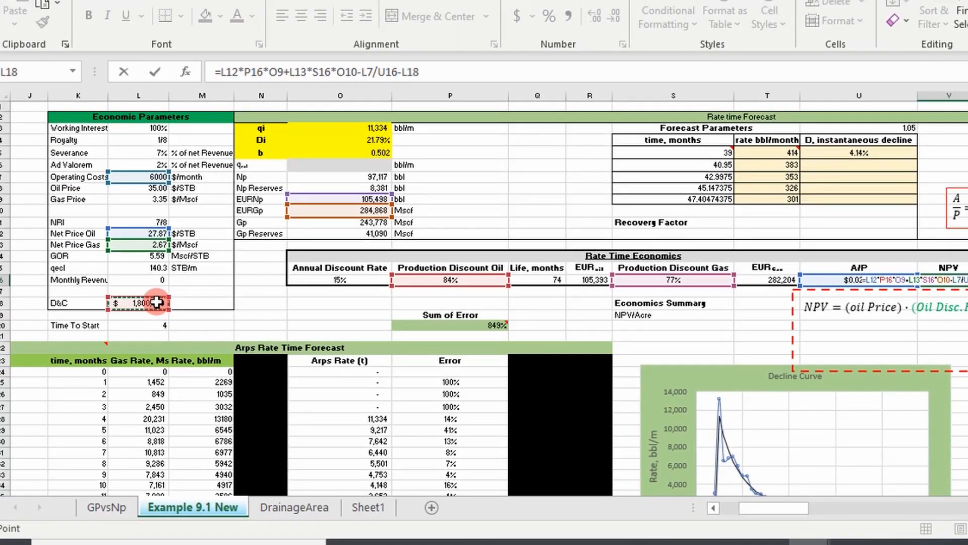
key("Return")
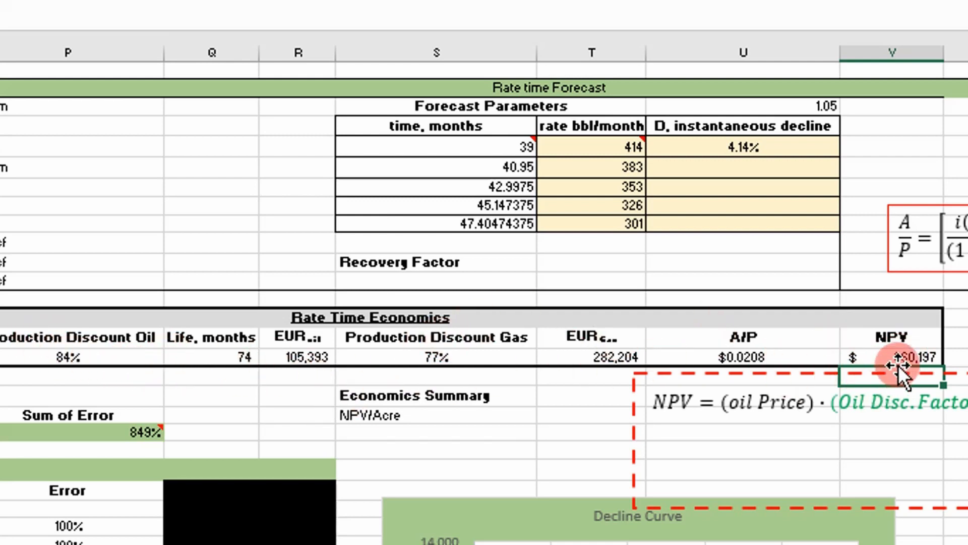
left_click(913, 356)
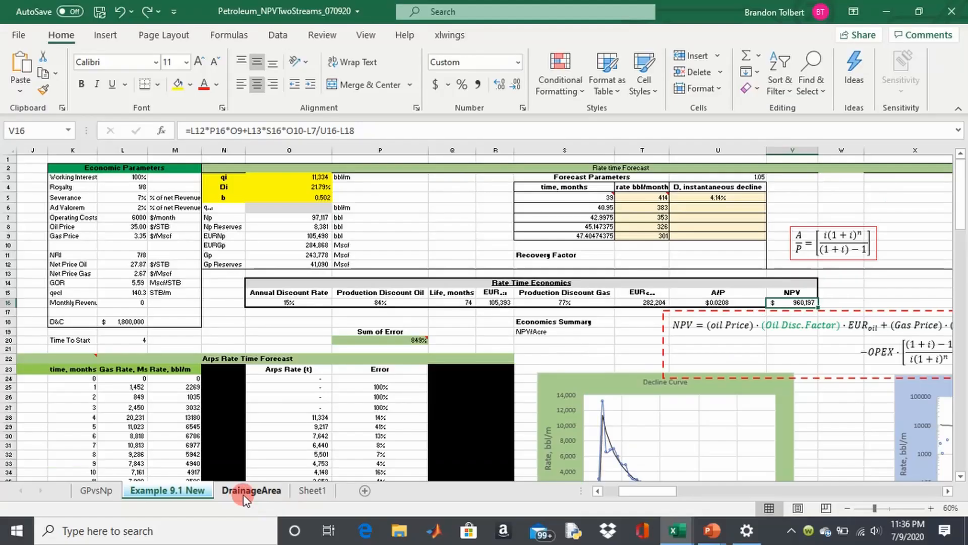
Examine the DrainageArea sheet's reservoir inputs, correlation values and drainage area calculation
left_click(251, 491)
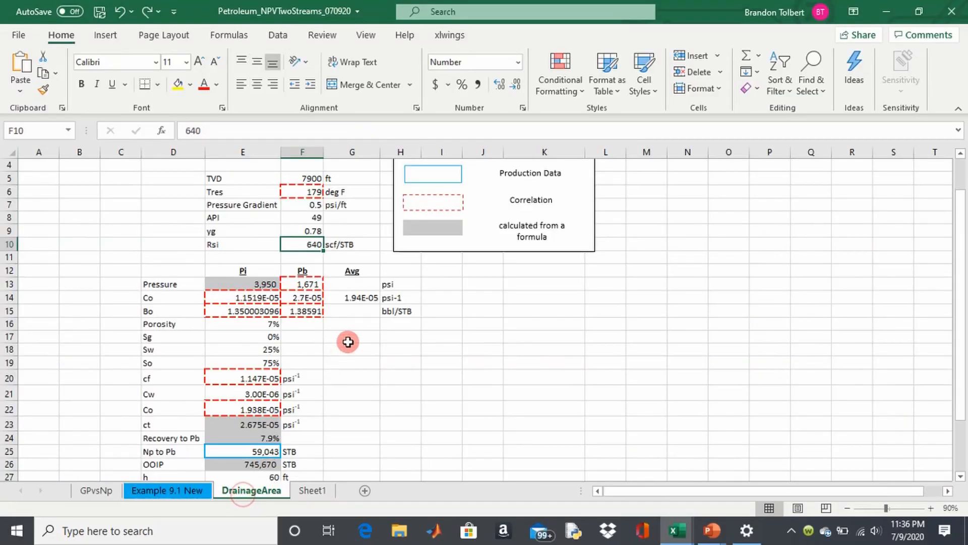
scroll(348, 342, "up", 1)
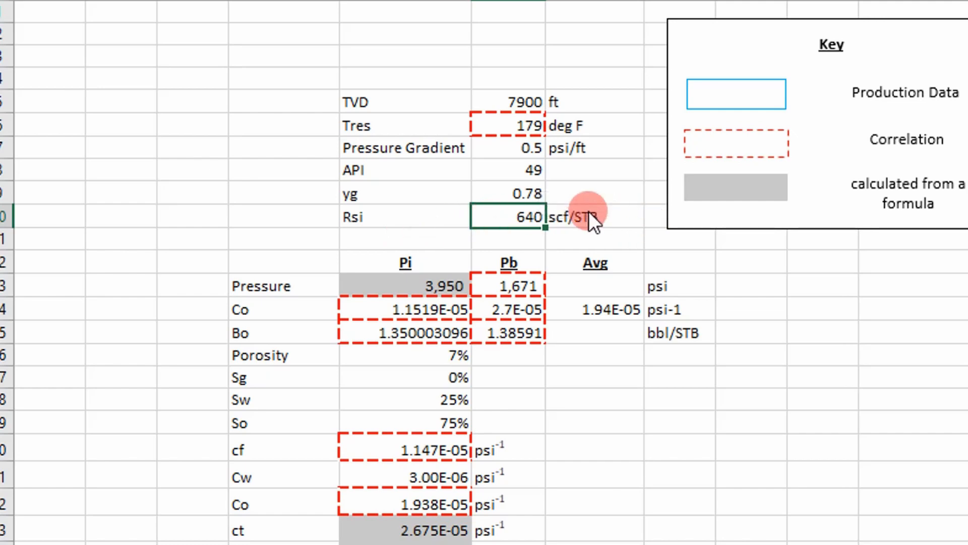
scroll(550, 232, "down", 3)
scroll(548, 231, "up", 1)
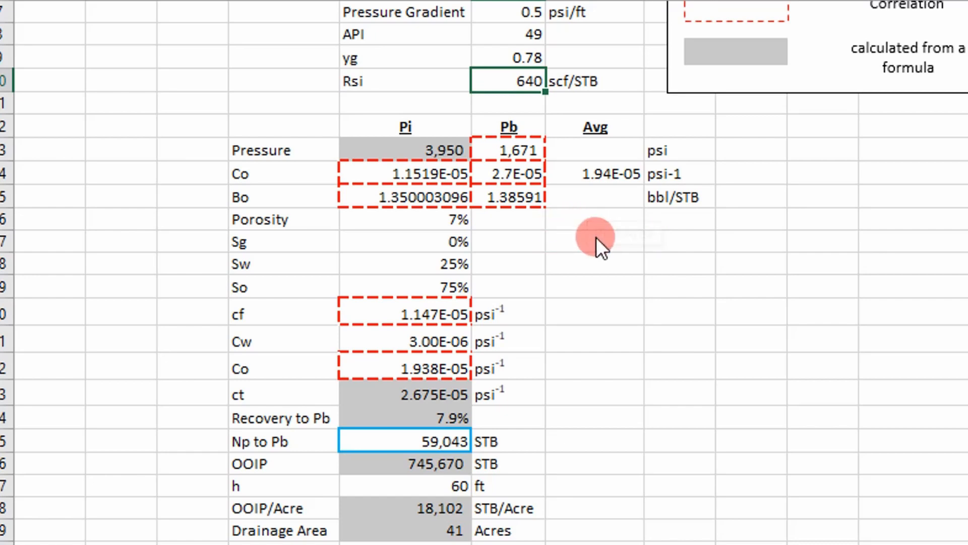
scroll(566, 238, "up", 1)
left_click(580, 109)
scroll(580, 109, "up", 1)
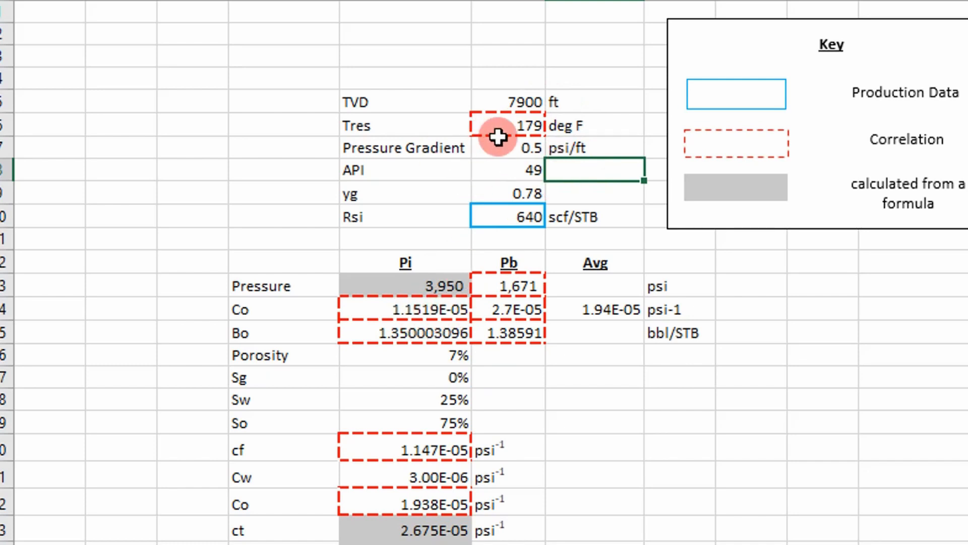
left_click(543, 241)
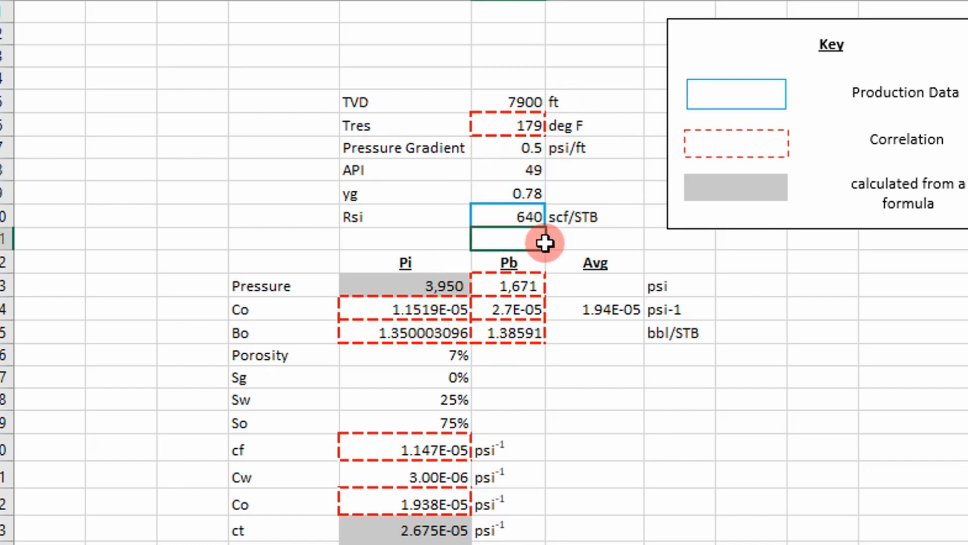
Link Rsi in F10 of the DrainageArea sheet to the GOR_initial (Rsi) value on the GPvsNp sheet
left_click(516, 214)
scroll(502, 218, "down", 3)
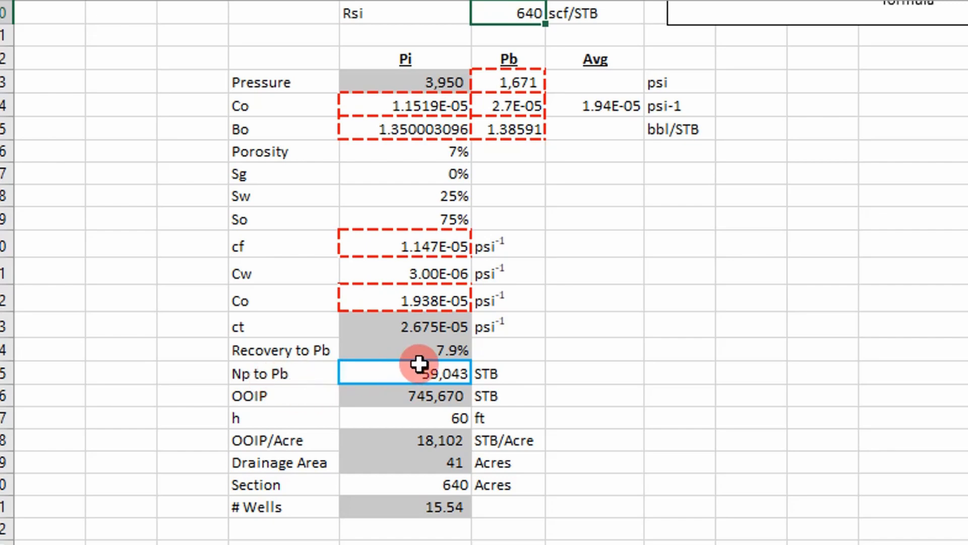
scroll(419, 363, "up", 3)
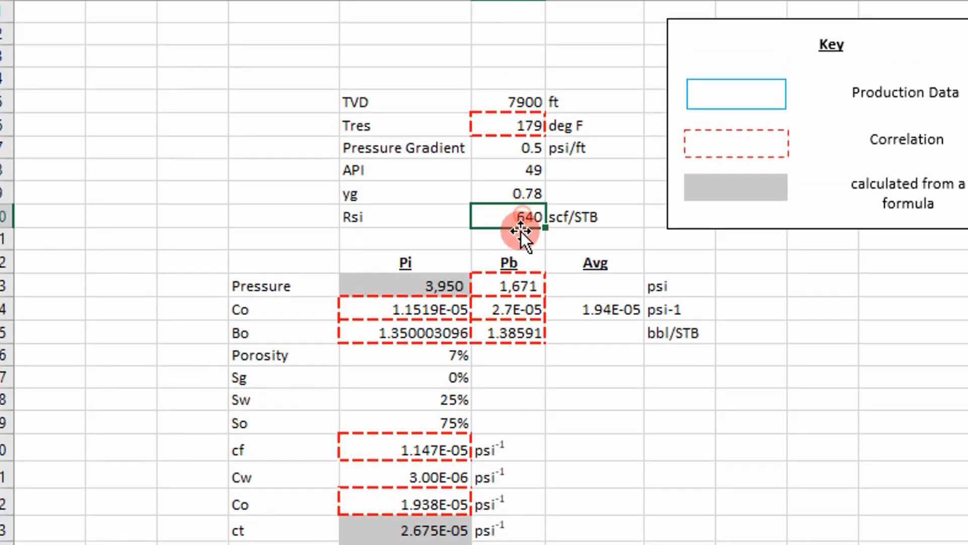
type("=")
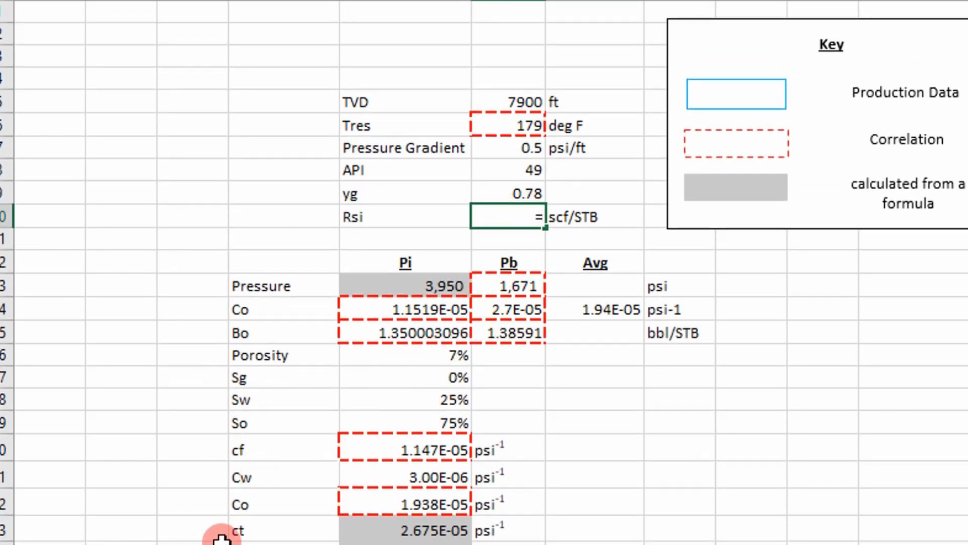
left_click(186, 544)
scroll(389, 367, "up", 4)
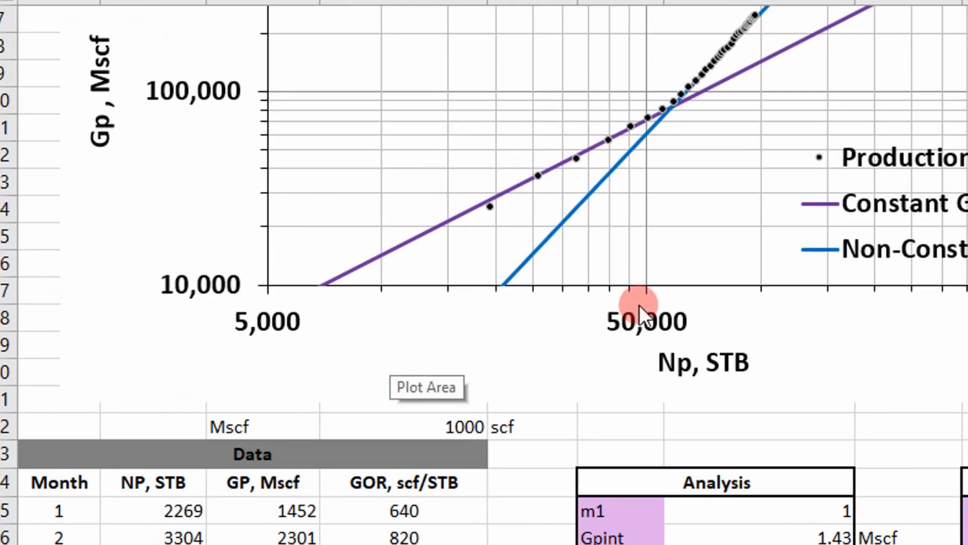
scroll(767, 220, "down", 5)
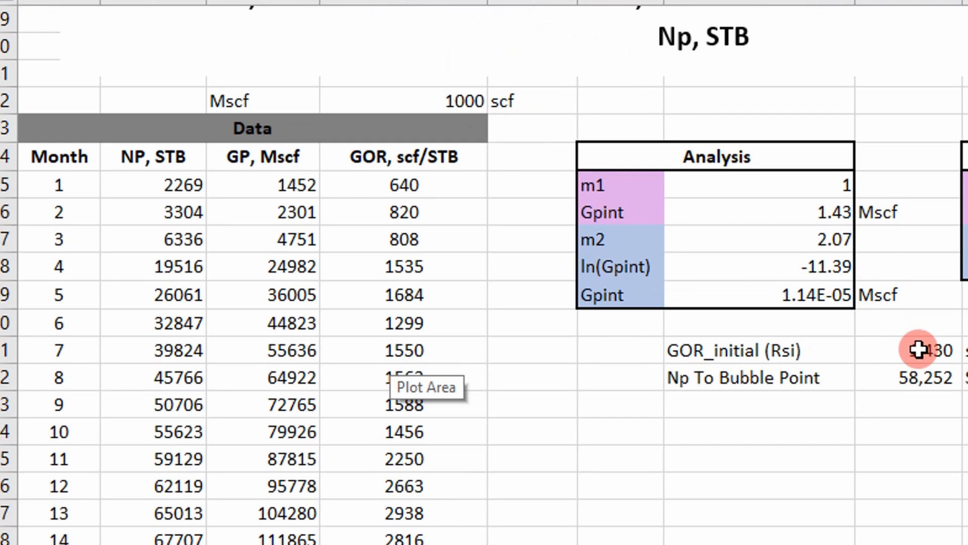
left_click(917, 349)
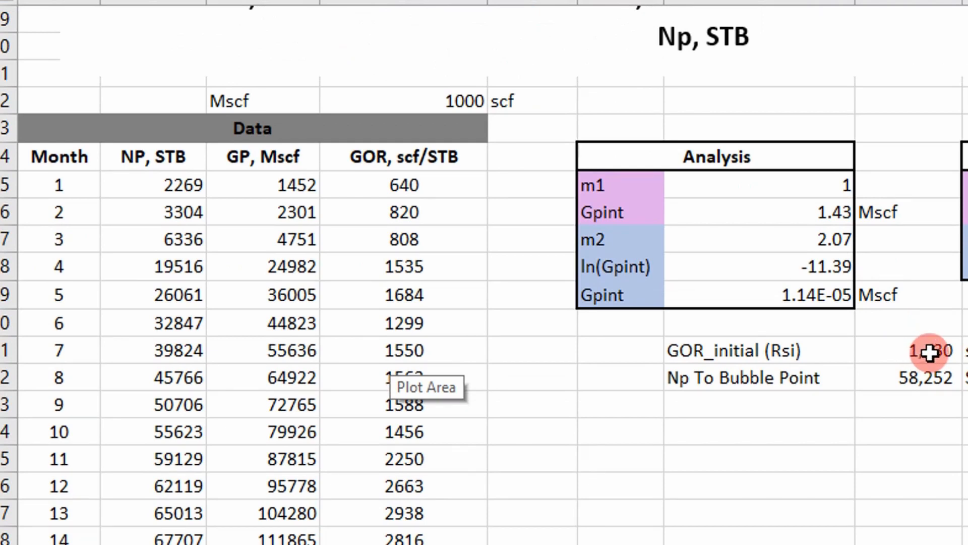
key("ctrl+c")
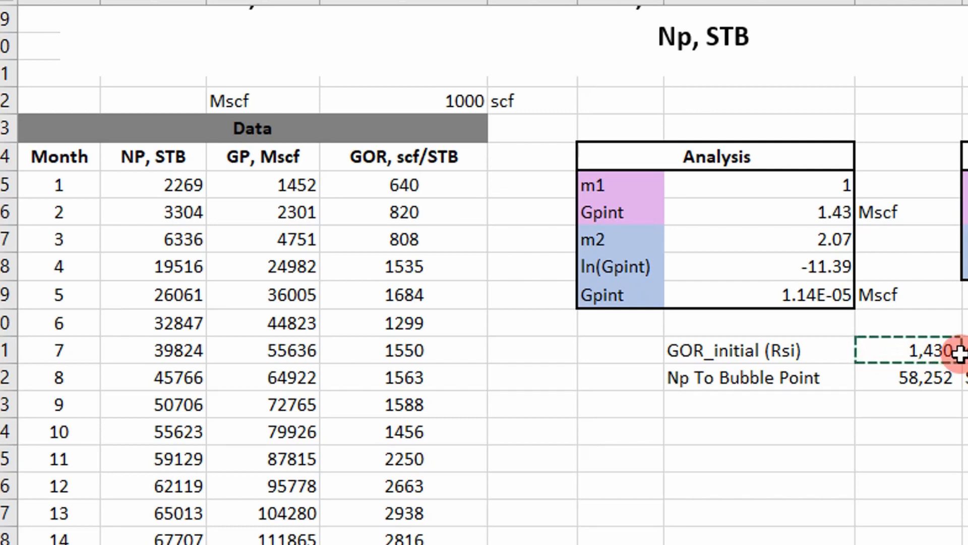
key("Return")
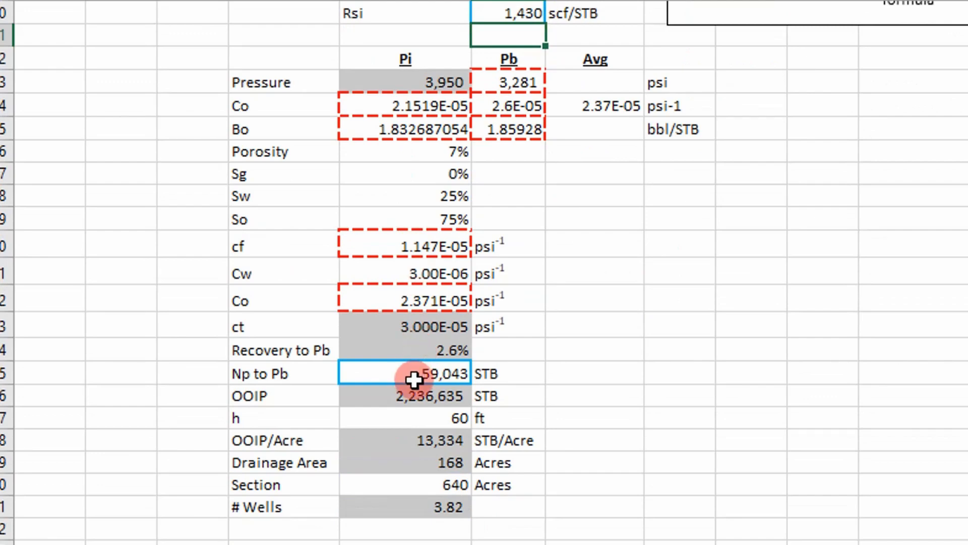
Link Np to Pb on the DrainageArea sheet to the Np To Bubble Point value on the GPvsNp sheet
left_click(413, 473)
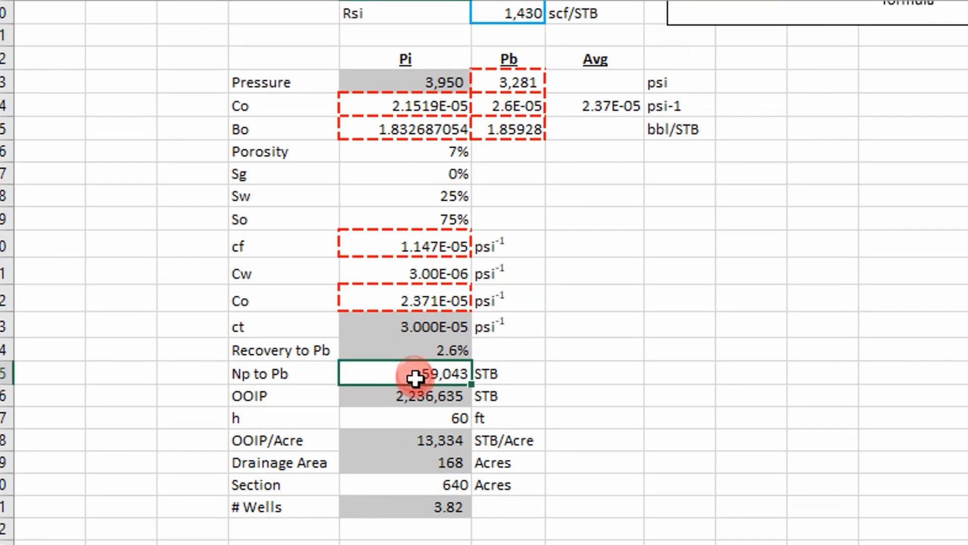
type("=")
left_click(333, 544)
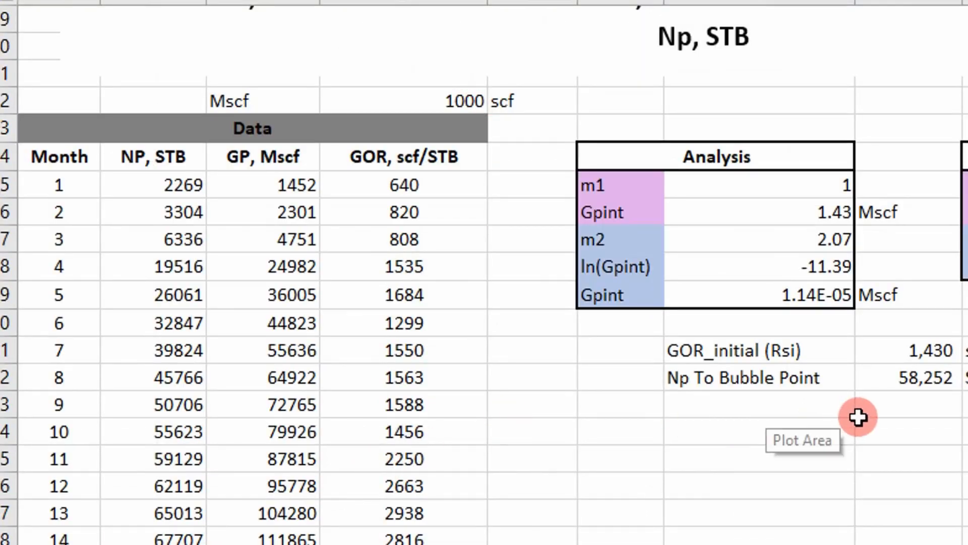
left_click(924, 381)
key("Return")
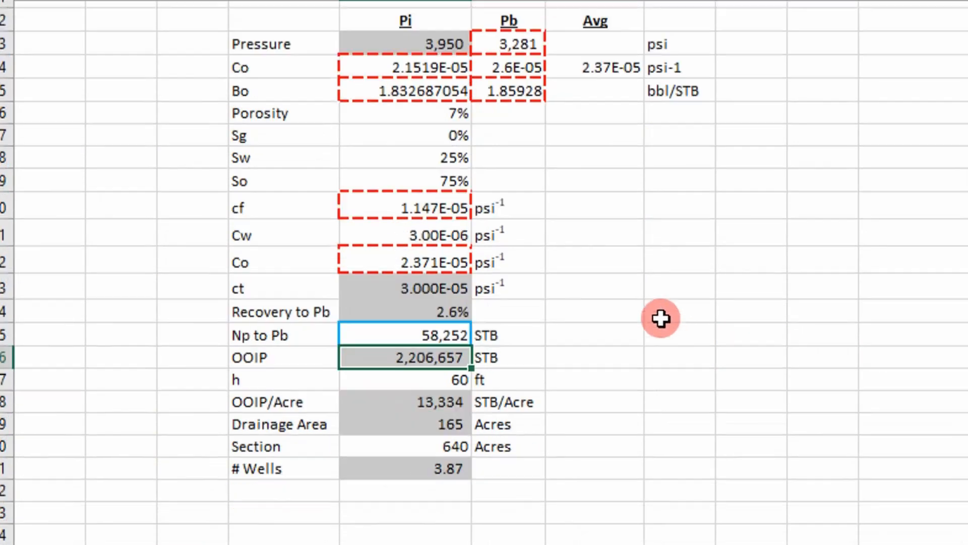
scroll(660, 318, "down", 1)
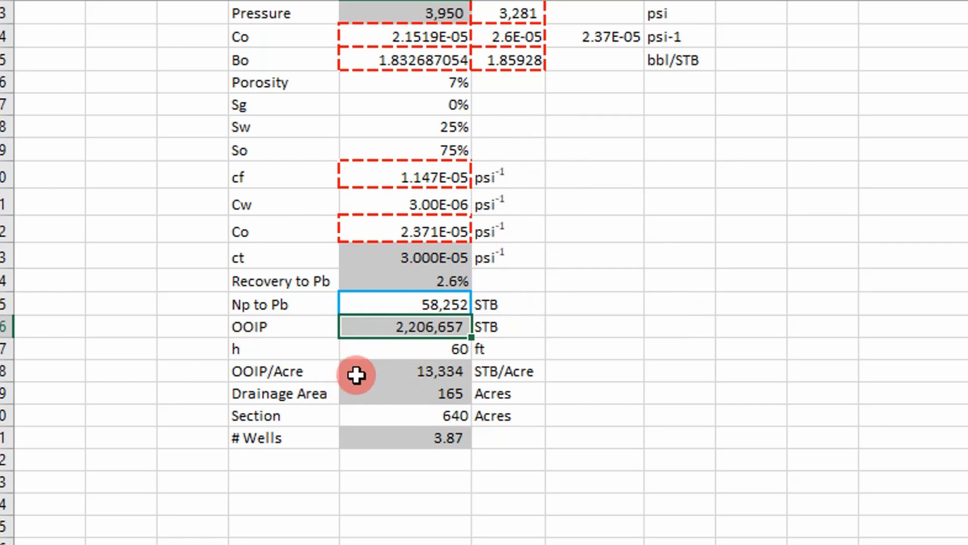
left_click(437, 394)
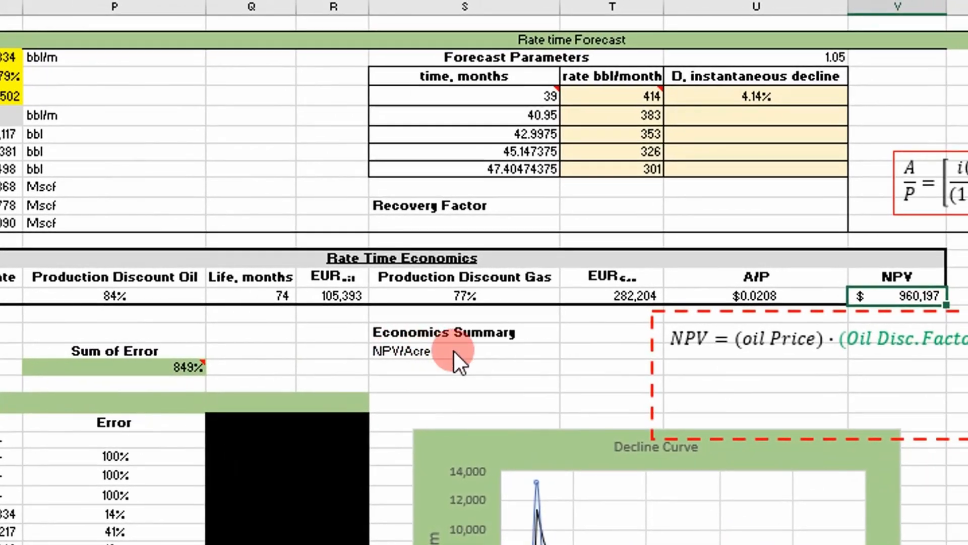
Calculate NPV/Acre as the well's NPV divided by the DrainageArea sheet's drainage area, and move the NPV equation box clear of the result cell
left_click(459, 348)
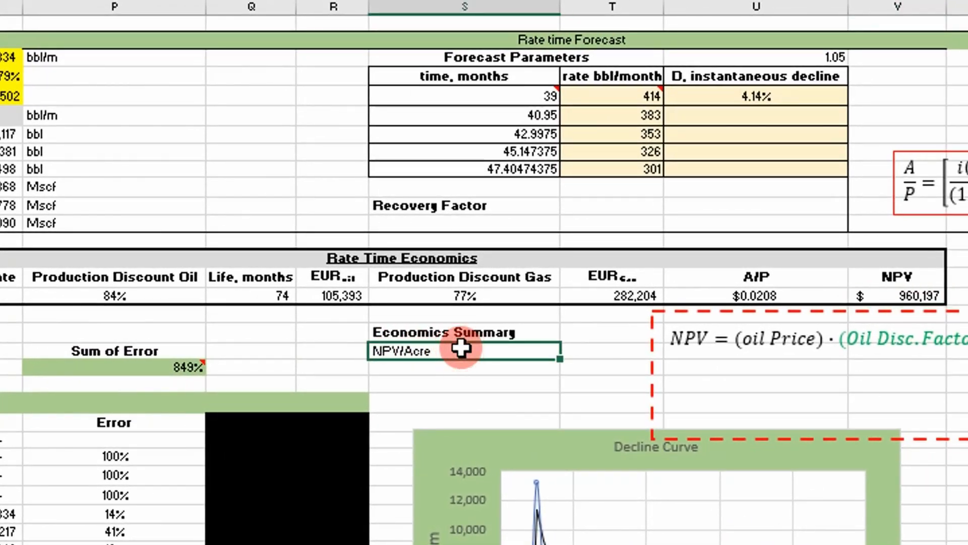
key("Tab")
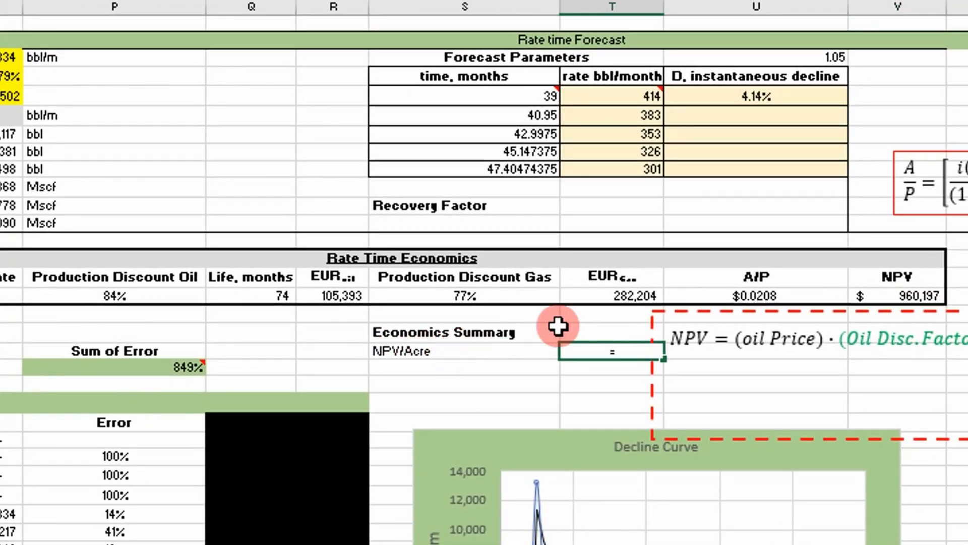
type("=")
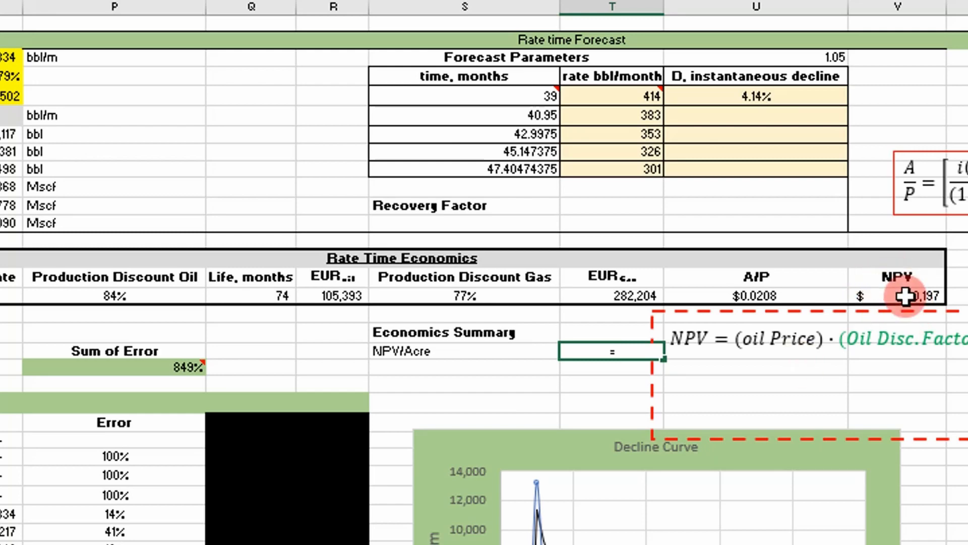
left_click(911, 295)
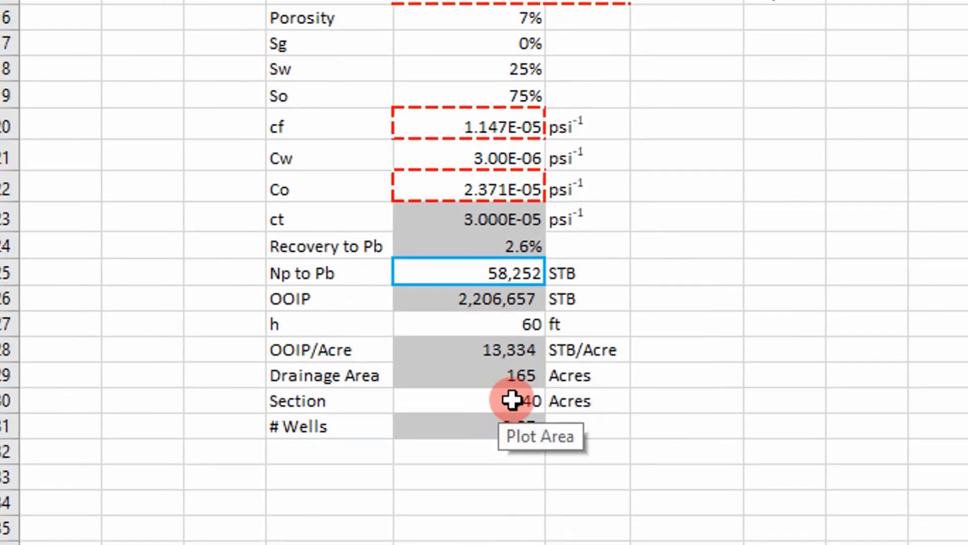
left_click(512, 375)
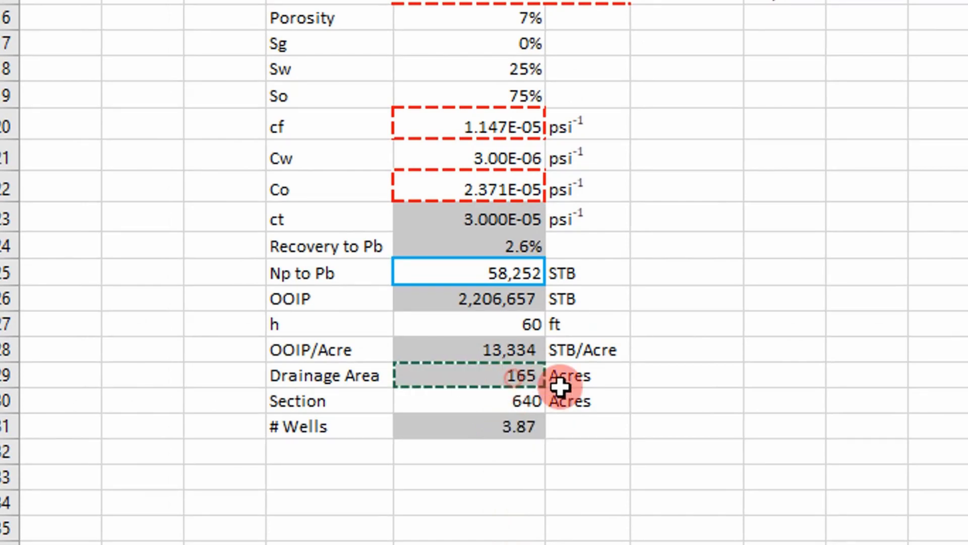
key("Return")
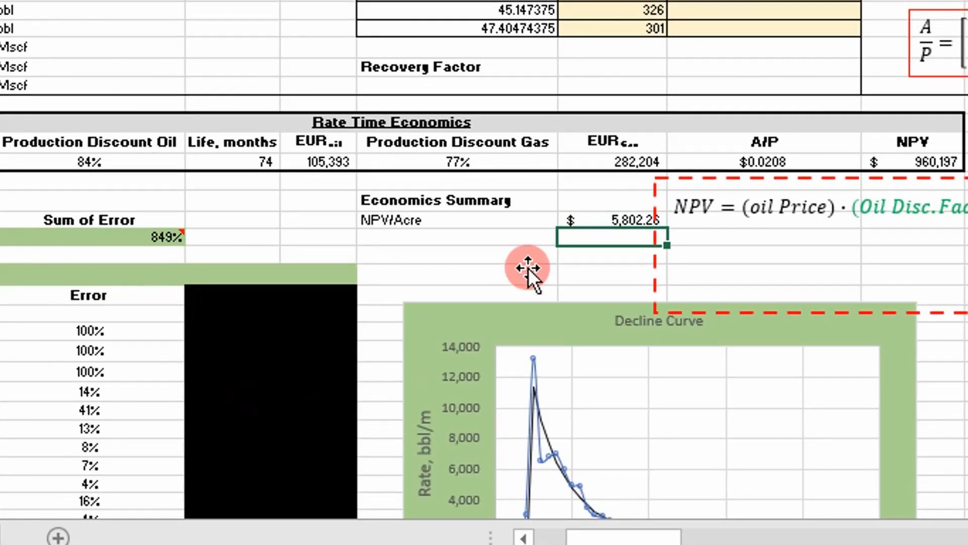
left_click_drag(661, 207, 746, 201)
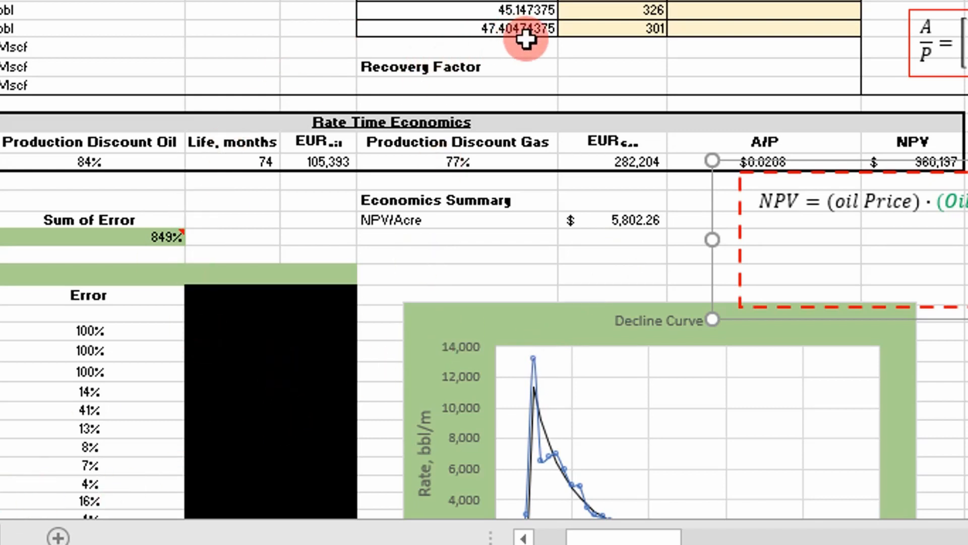
Calculate the Recovery Factor as EURNp divided by the DrainageArea sheet's OOIP and format it as a percentage with one decimal
left_click(529, 69)
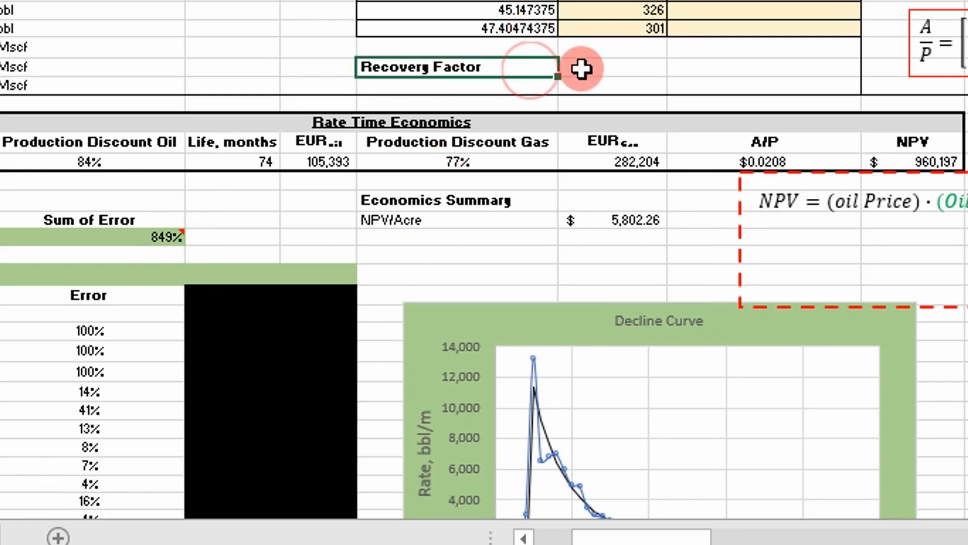
left_click(579, 67)
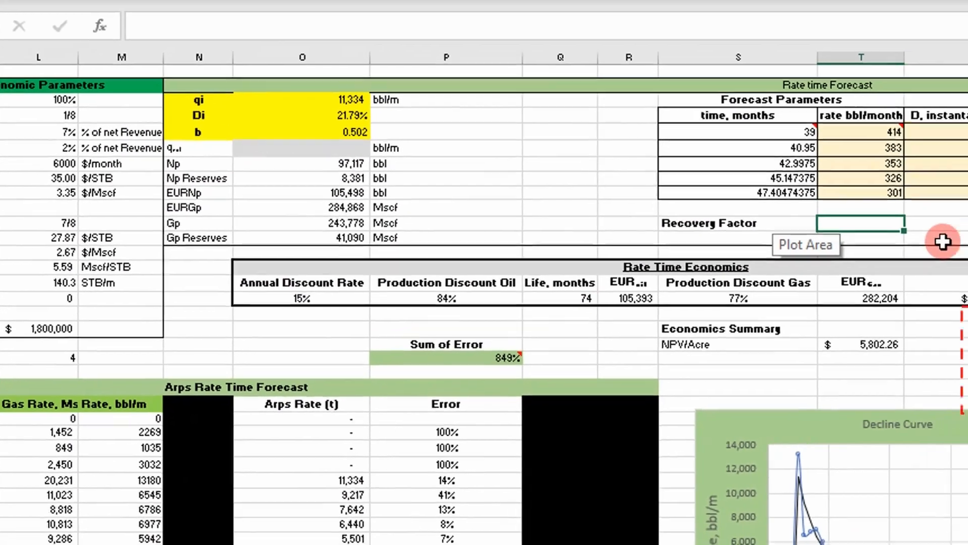
type("=")
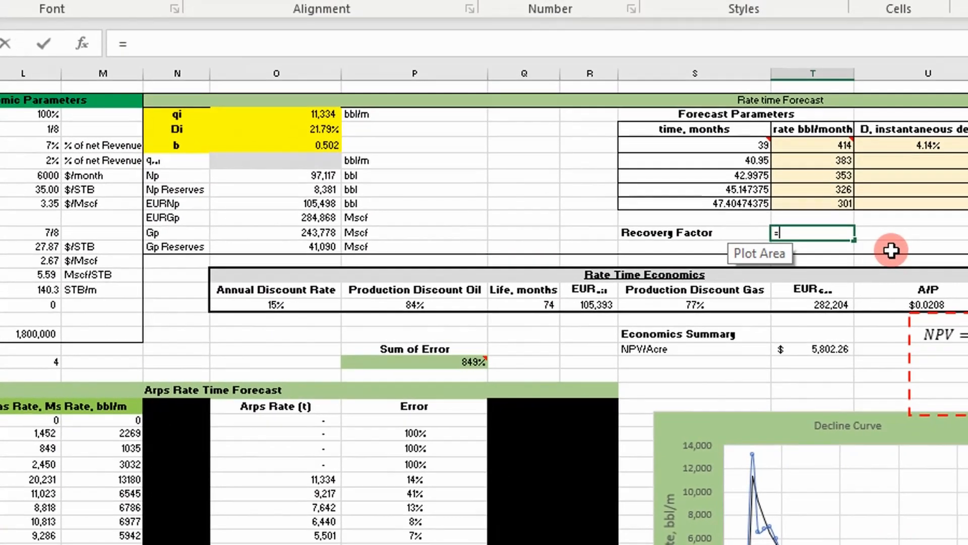
left_click(317, 203)
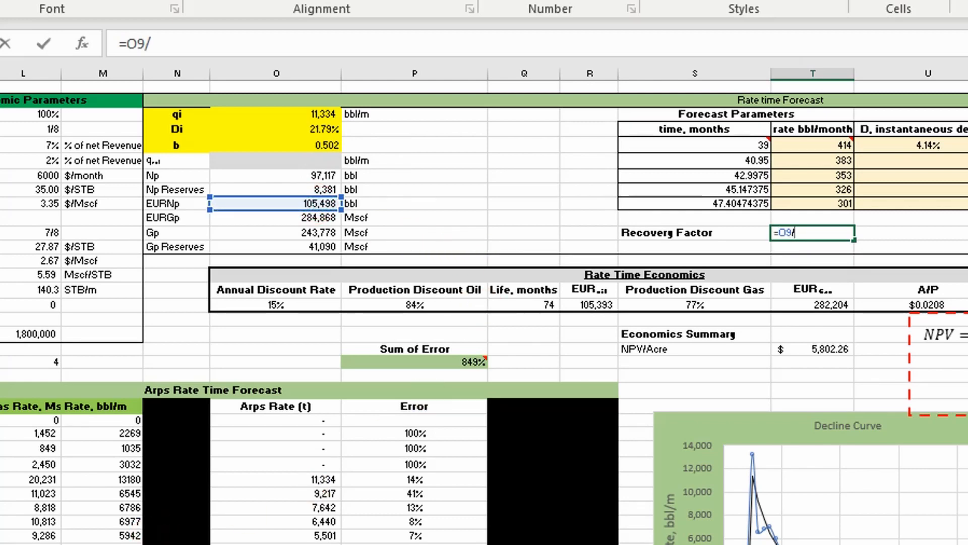
left_click(237, 544)
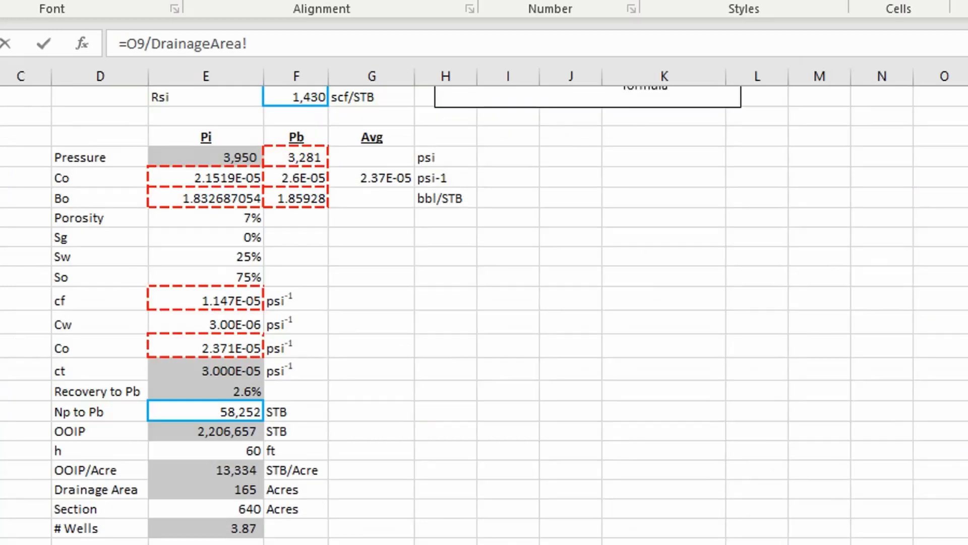
left_click(218, 436)
key("Return")
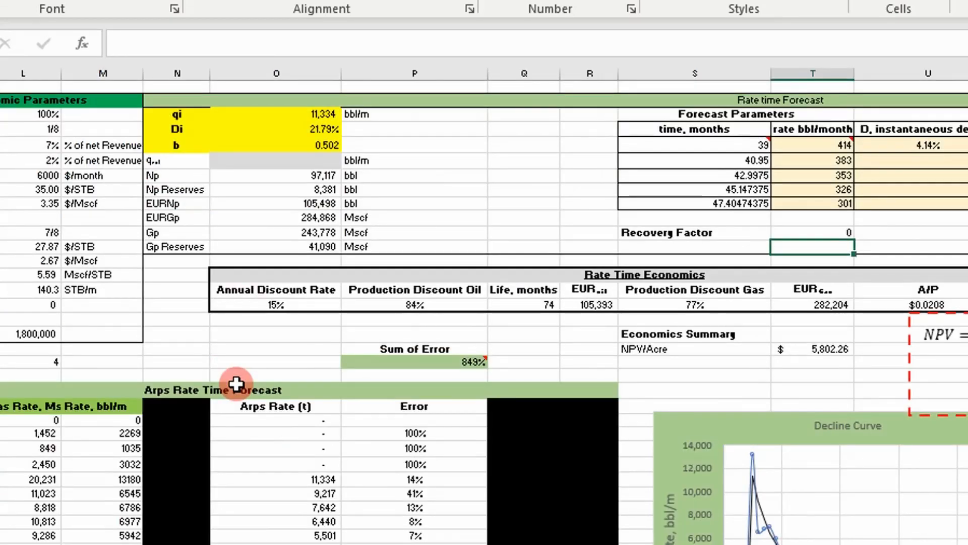
left_click(838, 230)
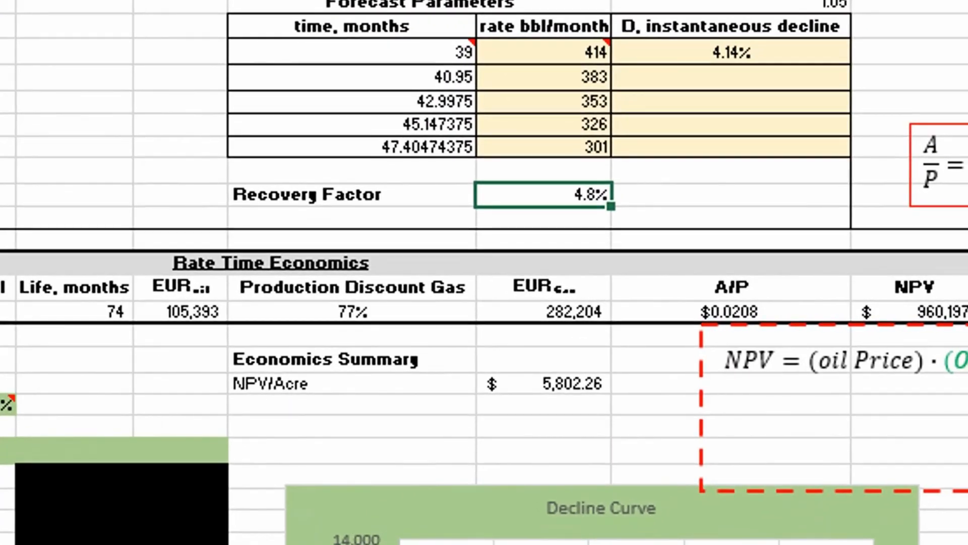
left_click(666, 198)
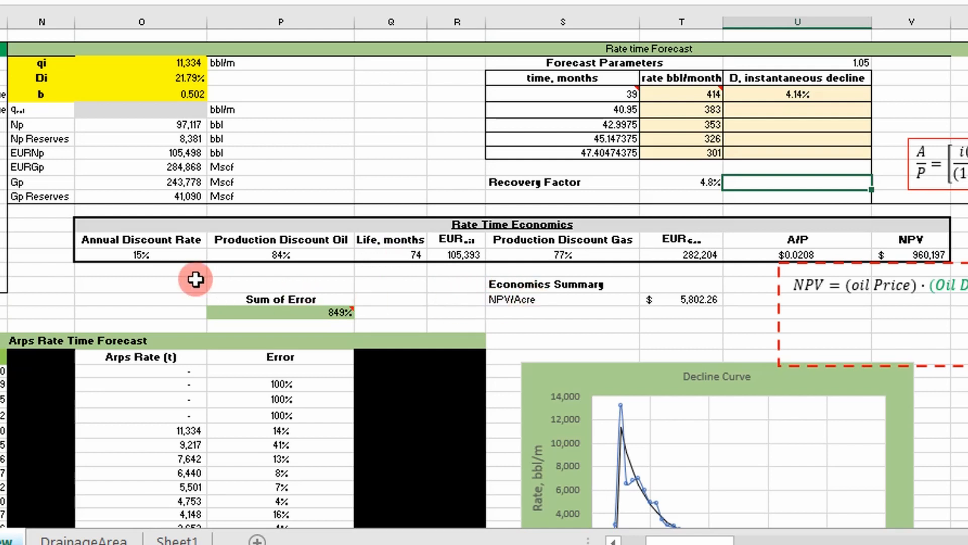
Switch to Notepad++ and declare EURDiscountFactorMonthlyRateTime(monthlyProduction As Range, i, qi, di, b, qecl) with comments describing each parameter
left_click_drag(278, 255, 398, 255)
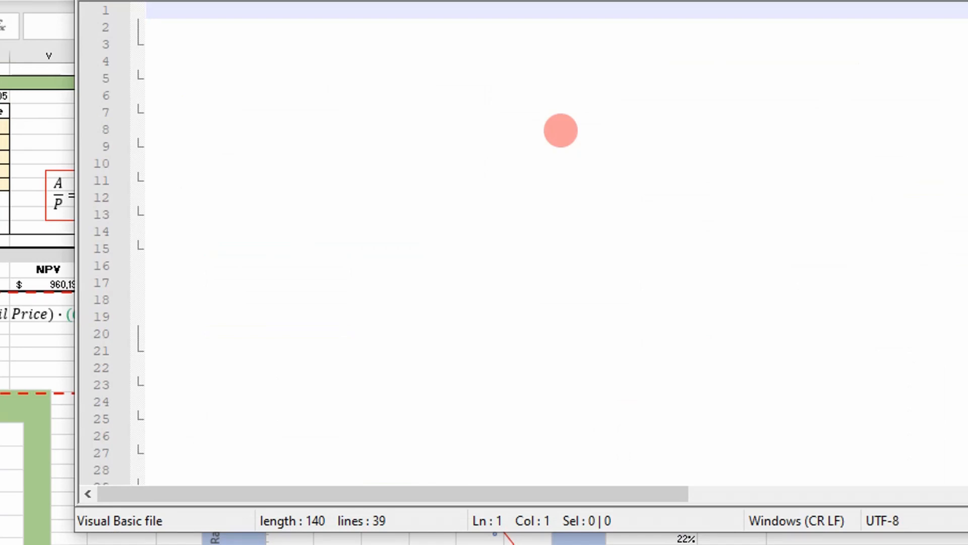
key("ctrl+v")
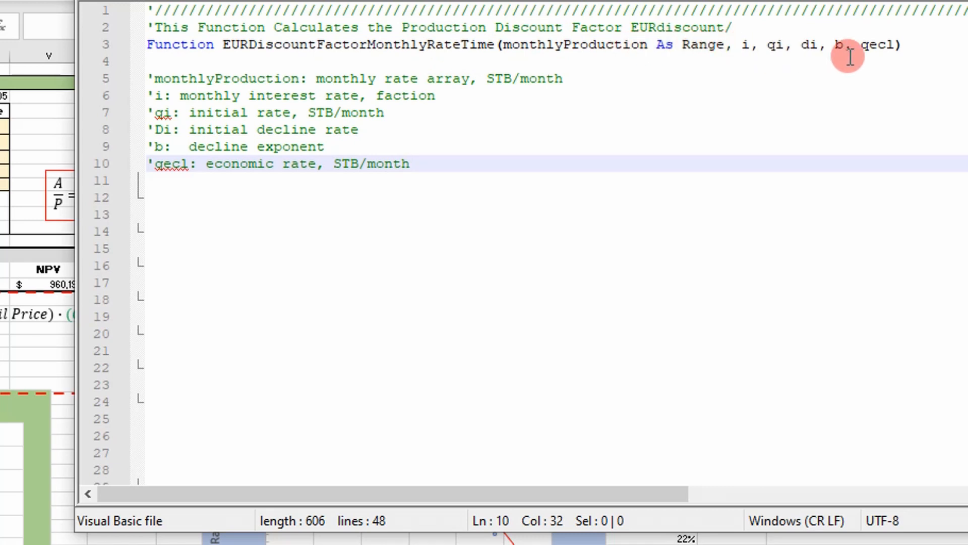
Add commented code counting the monthlyProduction data with WorksheetFunction.Count and converting the annual discount rate with i = i / 12
left_click(609, 203)
key("ctrl+v")
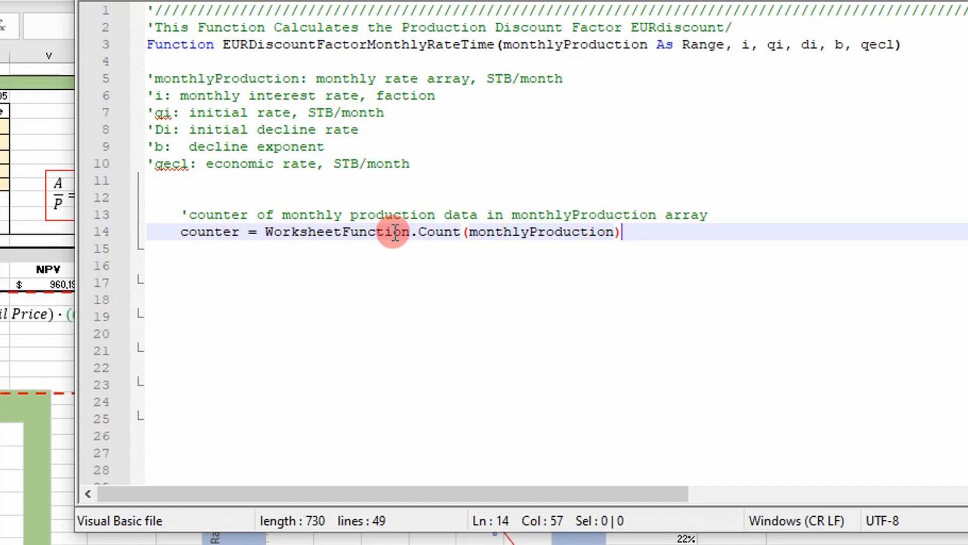
key("ctrl+v")
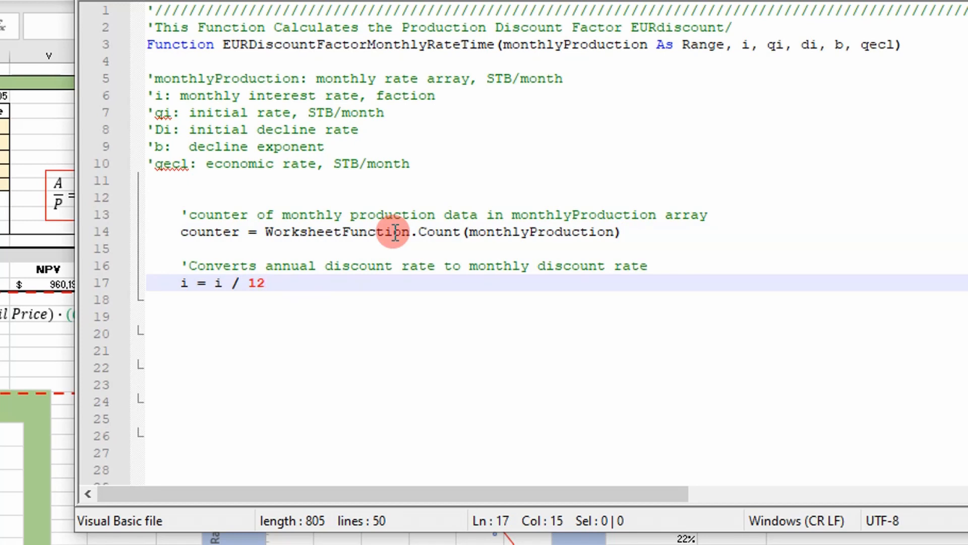
Add the life calculation Round(RateTimeLife(qi, qecl, b, di), 0) and a loop from 1 to counter summing discountedEUR and cumulativeEUR from monthlyProduction
key("Down")
key("Down")
key("ctrl+v")
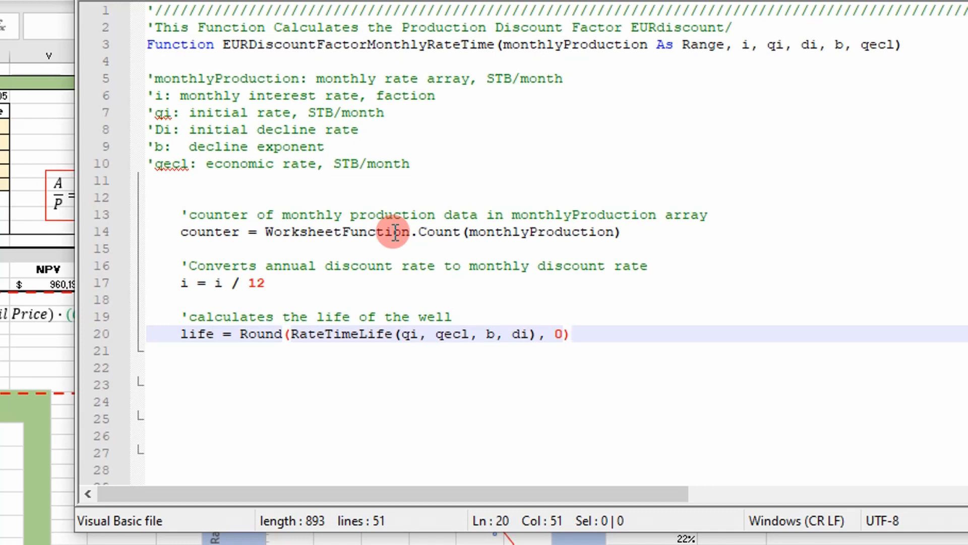
key("ctrl+v")
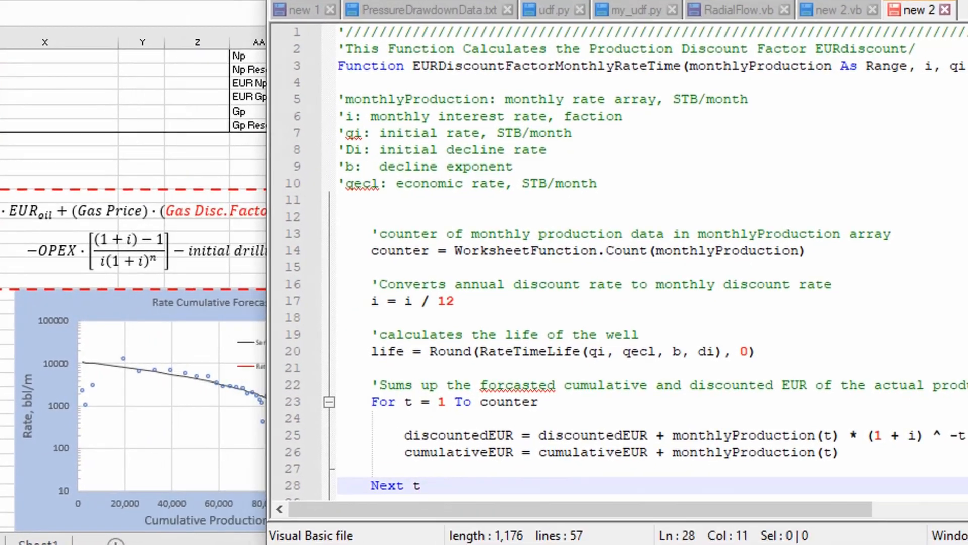
Review the workbook's Decline Curve chart, and add a loop from counter + 1 to life summing both EURs from ArpsRate(qi, di, b, t)
left_click_drag(485, 1, 503, 0)
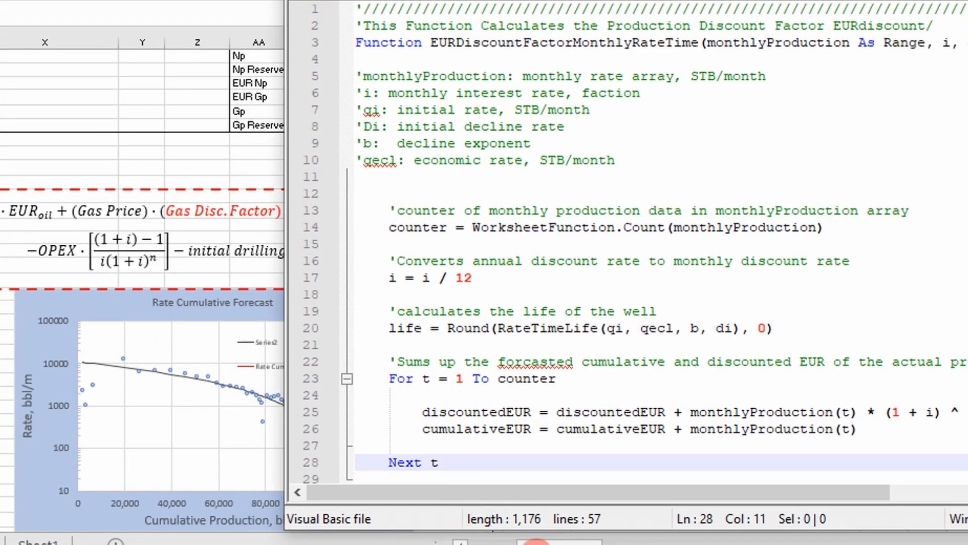
left_click(539, 543)
left_click_drag(540, 543, 500, 543)
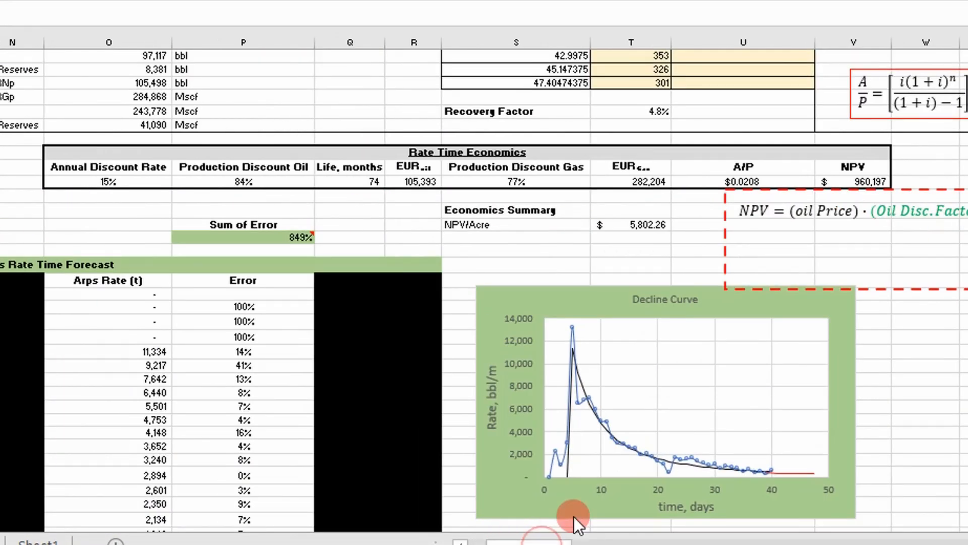
scroll(635, 416, "down", 1)
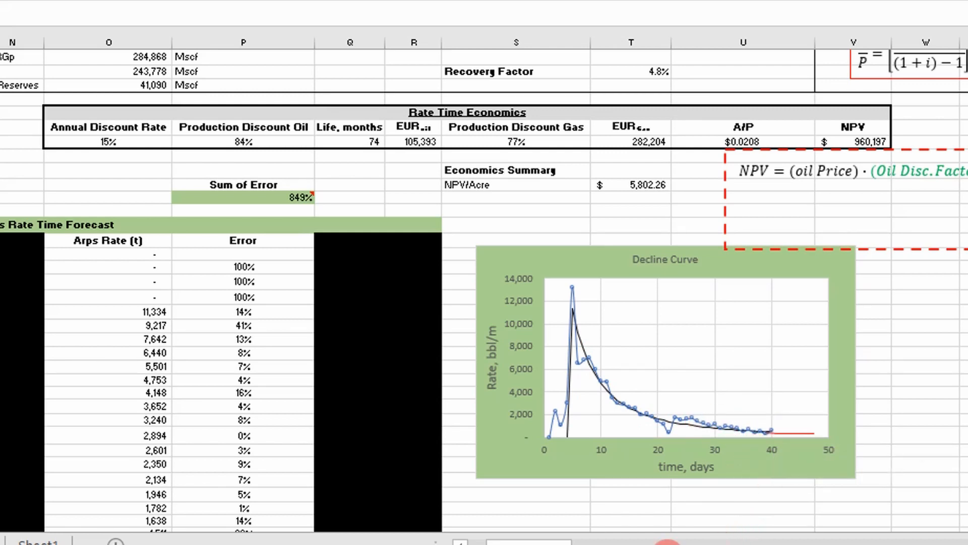
key("alt+Tab")
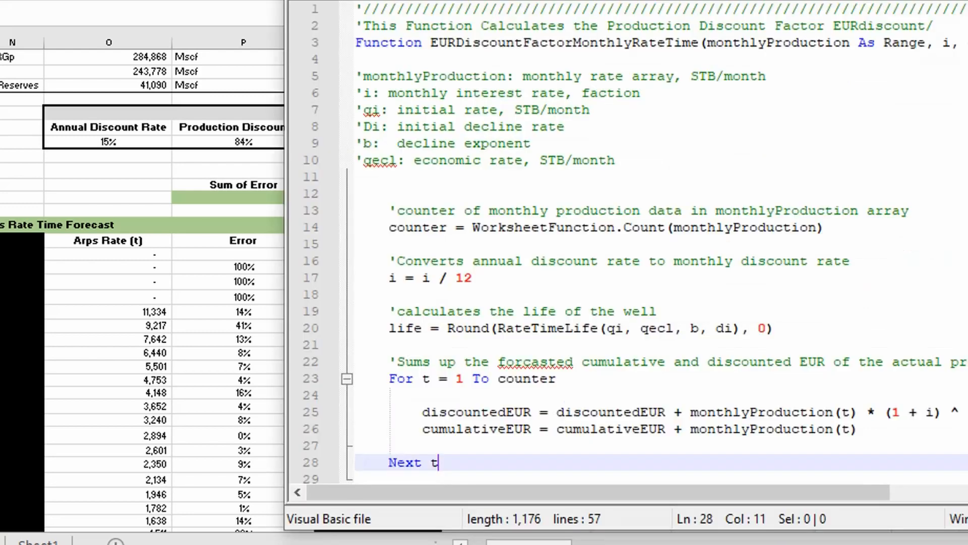
left_click_drag(605, 0, 226, 0)
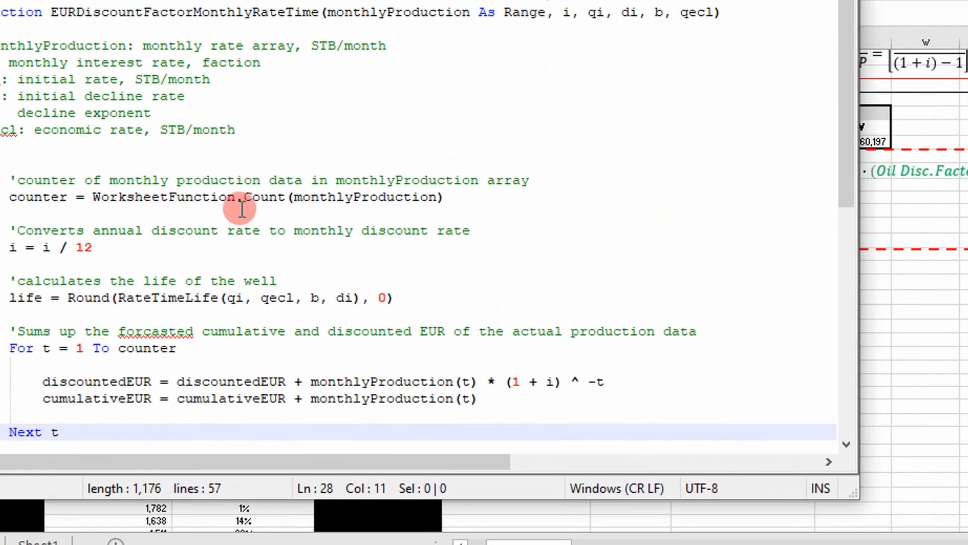
scroll(261, 333, "down", 2)
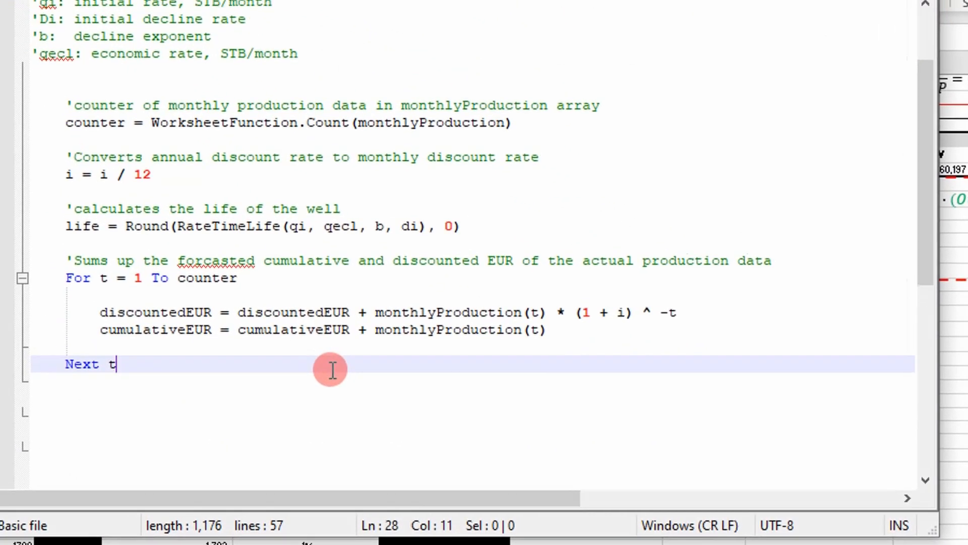
key("ctrl+v")
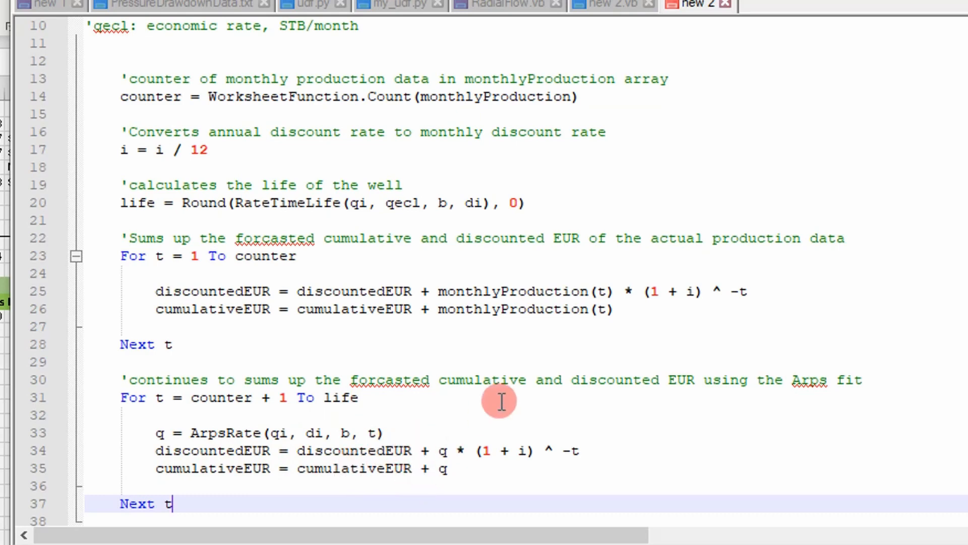
Return a three-element ans array holding discountedEUR / cumulativeEUR, life and cumulativeEUR, and close the EURDiscountFactorMonthlyRateTime function
key("ctrl+v")
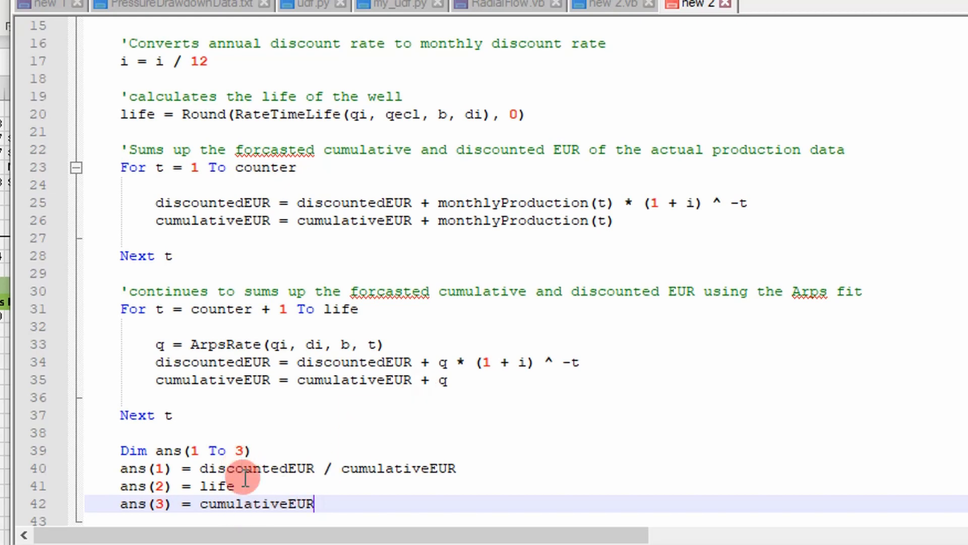
left_click_drag(506, 0, 606, 348)
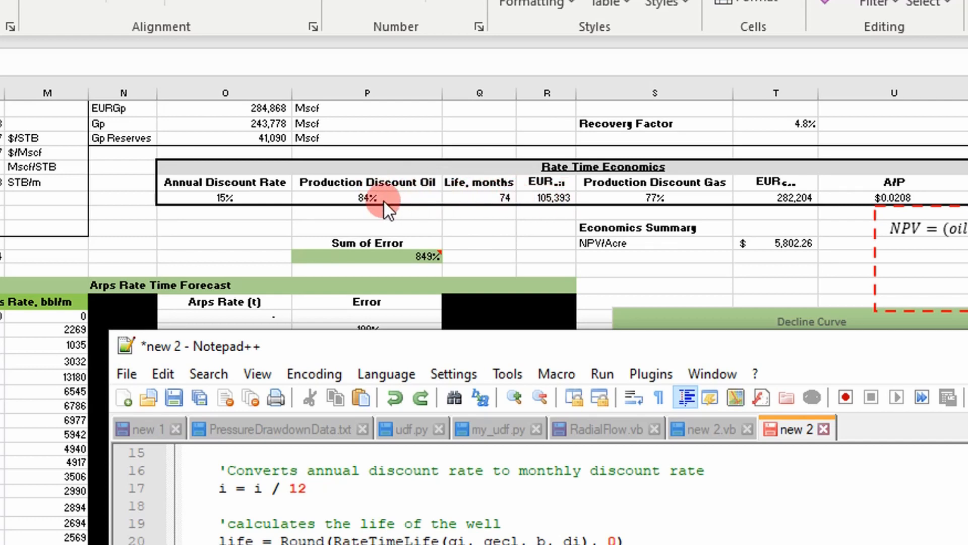
left_click_drag(543, 340, 486, 91)
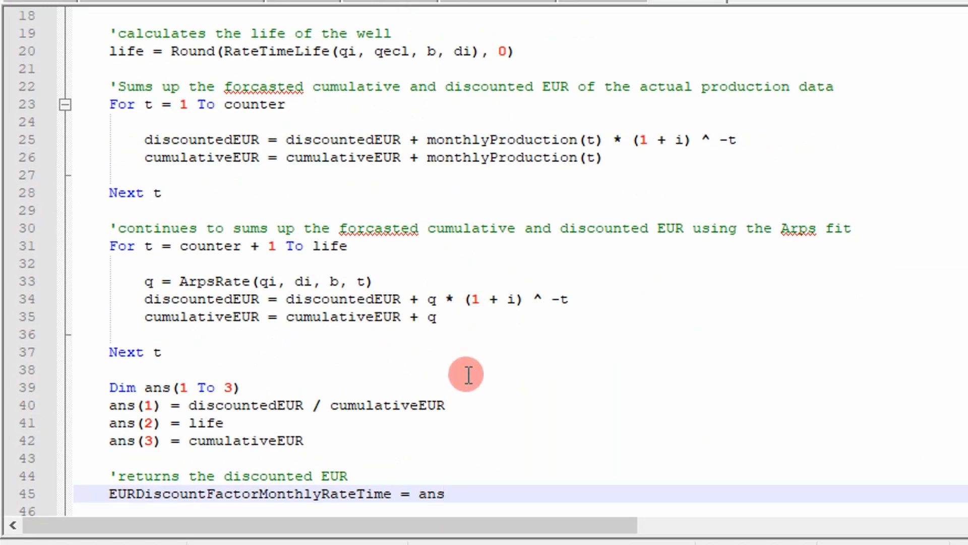
key("Down")
key("Down")
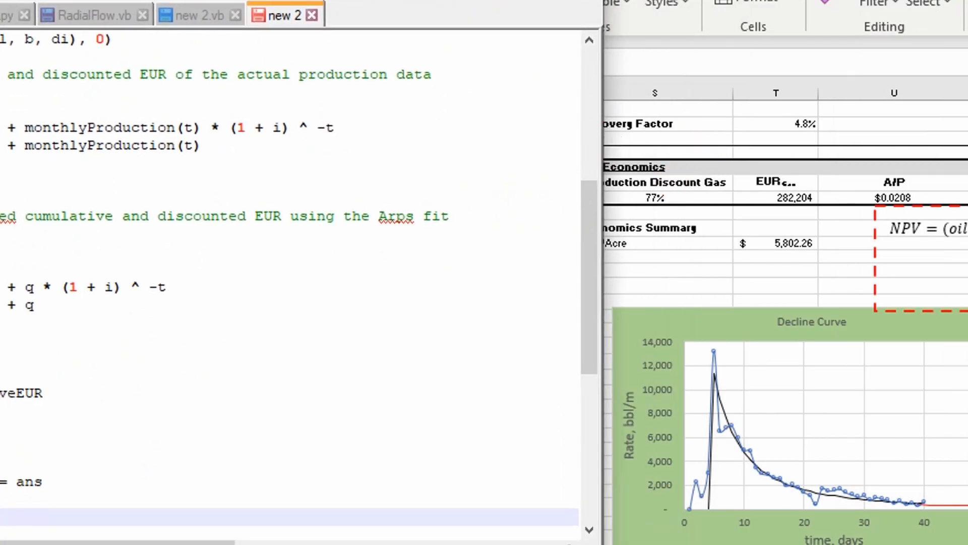
left_click_drag(453, 0, 366, 0)
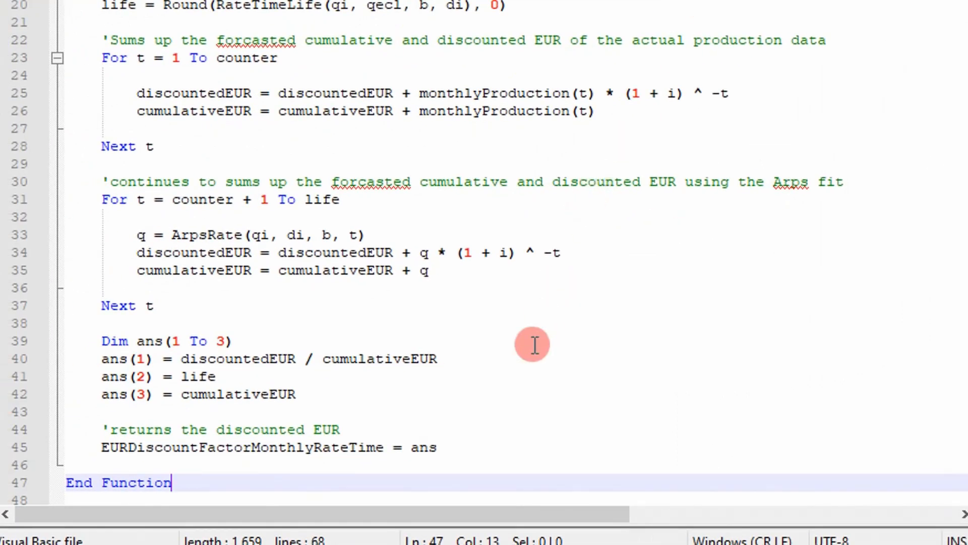
Declare EURDiscountFactorGasMonthly with added Gpint and m2 arguments, parameter comments, and the counter, monthly discount rate and life lines
key("ctrl+v")
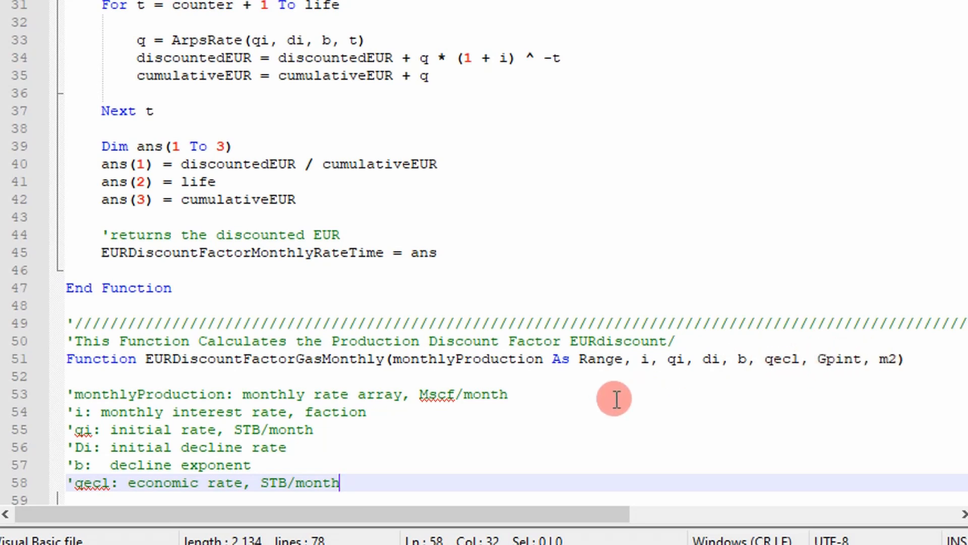
type("'counter of monthly production data in monthlyProduction array     counter = WorksheetFunction.Count(monthlyProduction)")
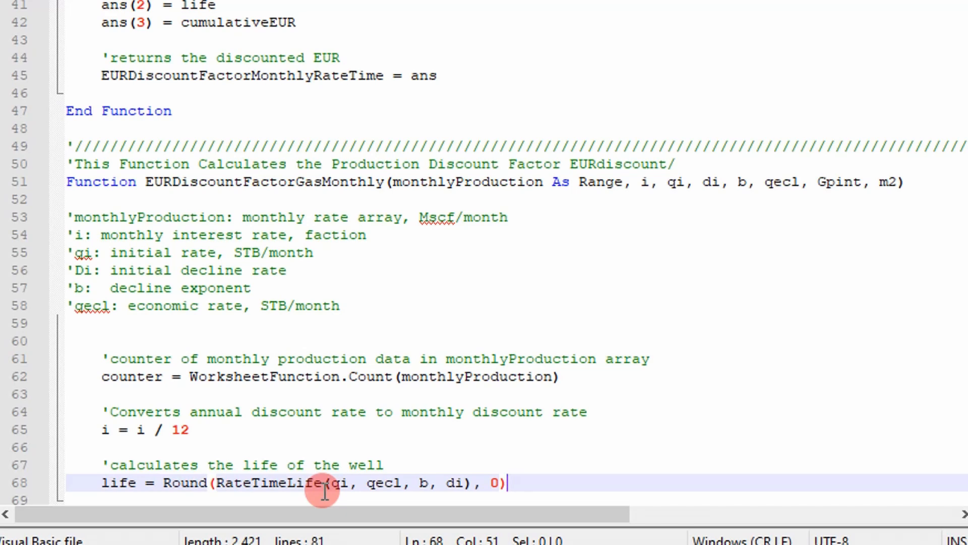
Add the gas function's loop over actual production and its Arps forecast loop multiplying oil rate by GORFromRate(Gpint, m2, qi, di, b, q)
type("'Sums up the forcasted cumulative and discounted EUR of the actual production data     For t = 1 To counter          discountedEUR = discountedEUR + monthlyProduction(t) * (1 + i) ^ -t         cumulativeEUR = cumulativeEUR + monthlyProduction(t)      Next t")
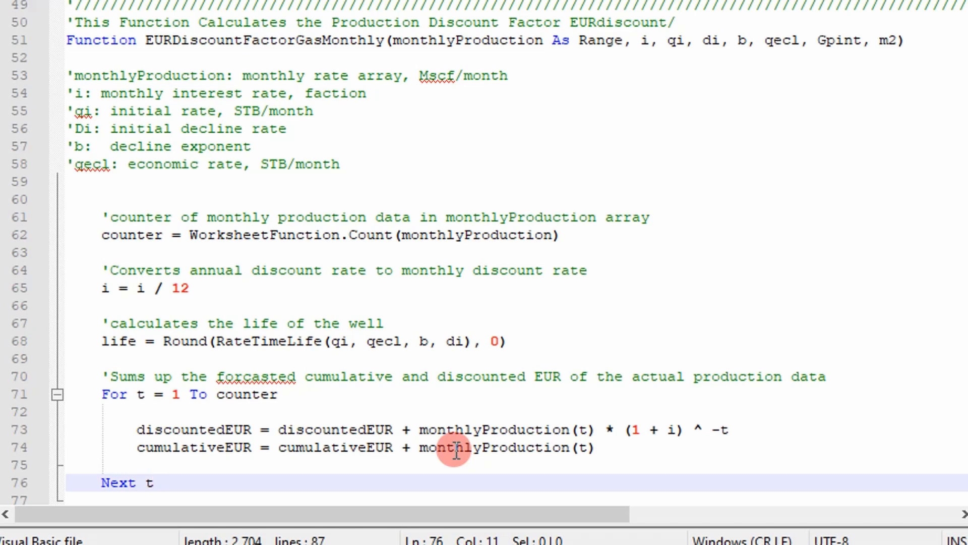
type("'continues to sums up the forcasted cumulative and discounted EUR using the Arps fit     For t = counter + 1 To life          'oil rate, STB/month         q = ArpsRate(qi, di, b, t)          'Calculates GOR from Oil Rate         GOR = GORFromRate(Gpint, m2, qi, di, b, q)          'put in GOR as a function of q method then multiply oil rate by GOR         discountedEUR = discountedEUR + q * GOR * (1 + i) ^ -t 'Multiply by GOR         cumulativeEUR = cumulativeEUR + q * GOR ' multiply by GOR      Next t")
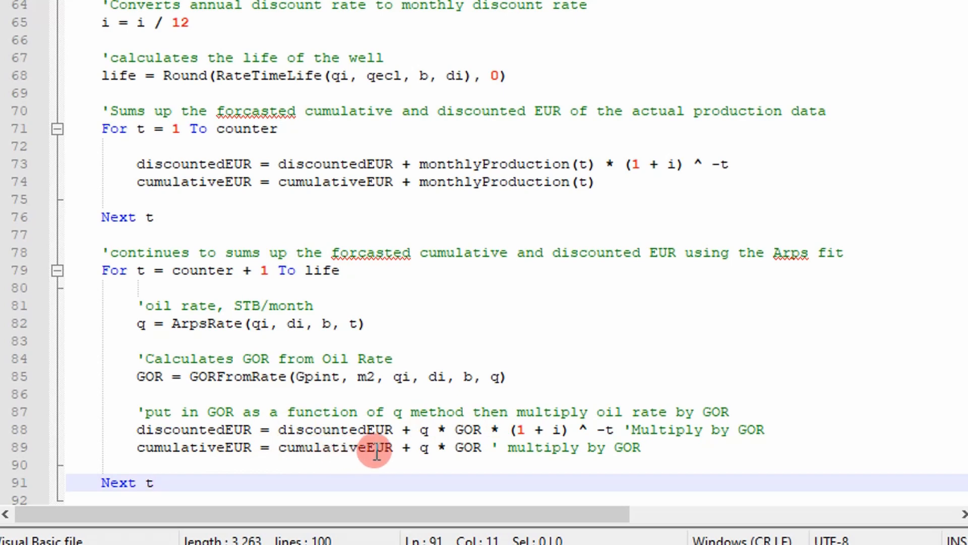
Return a two-element ans array with discountedEUR / cumulativeEUR and cumulativeEUR from EURDiscountFactorGasMonthly, and end the function
key("Down")
key("Down")
type("Dim ans(1 To 2) ans(1) = discountedEUR / cumulativeEUR ans(2) = cumulativeEUR")
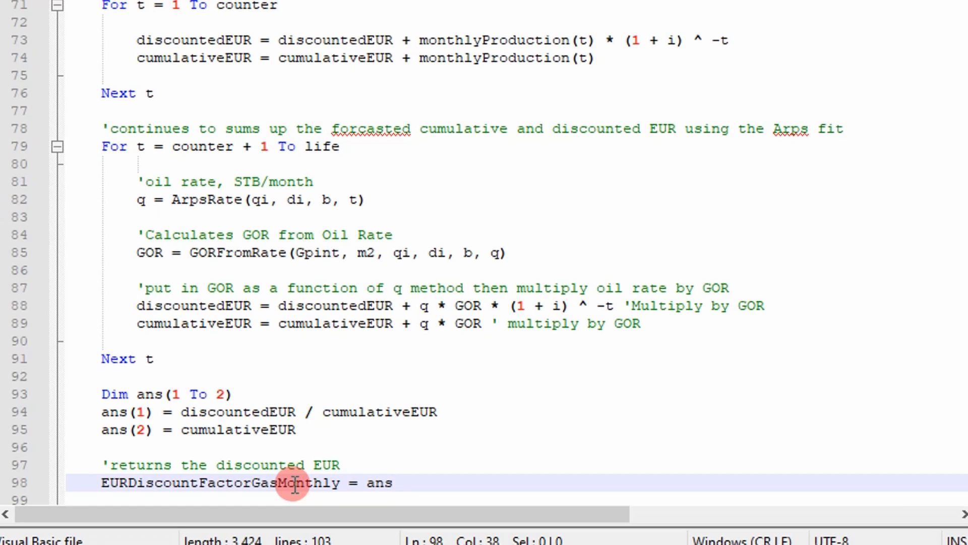
key("Down")
key("Down")
type("End Function")
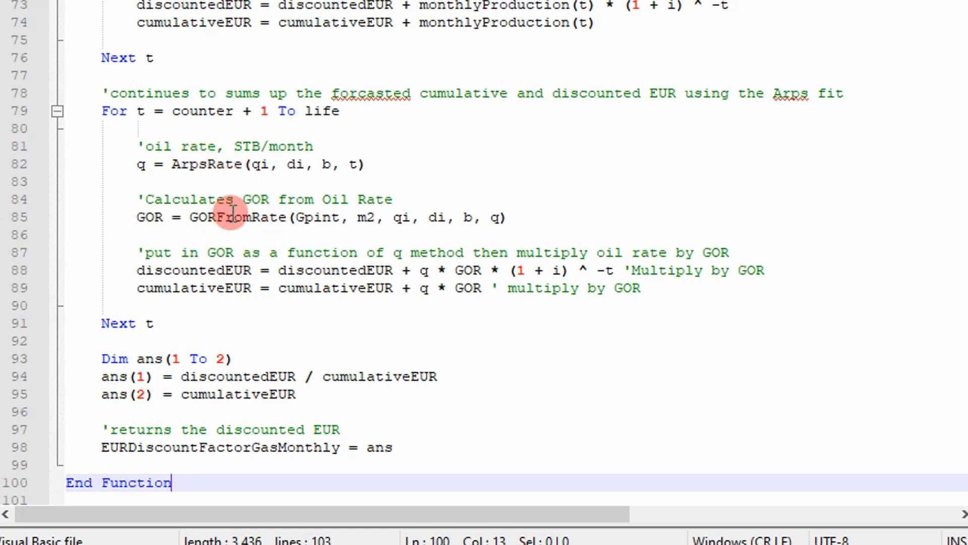
Add the GORFromRate function returning Gpint * m2 * Np ^ (m2 - 1), and the RateTimeLife function covering exponential and hyperbolic decline
scroll(224, 308, "up", 2)
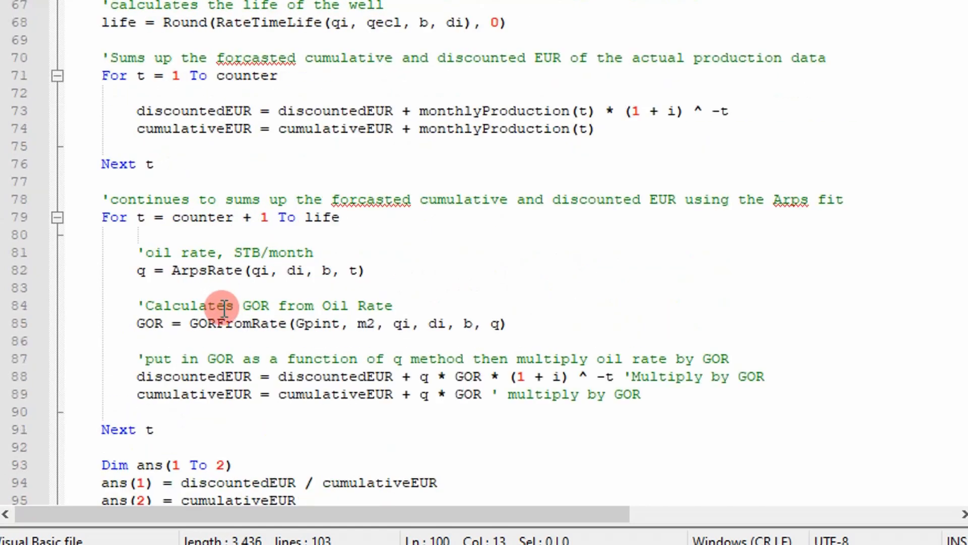
scroll(225, 308, "up", 3)
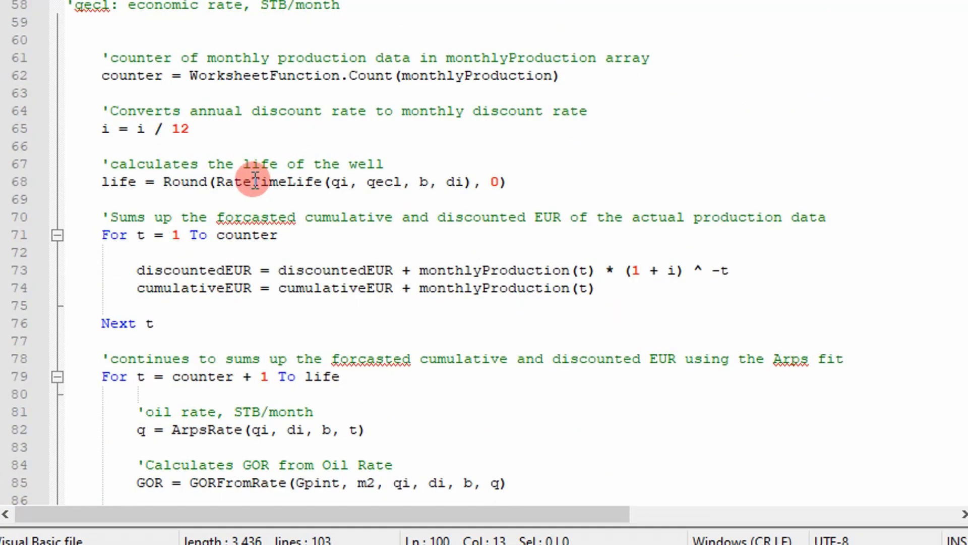
scroll(260, 192, "down", 6)
type("'//////////////////////////////////////////////////////////////////////////////////////////////////// 'This Function calculates the GOR from the best fit line Function GORFromRate(Gpint, m2, qi, di, b, q) 'Gpint: intercept 'm2: slope 'Np: Cumulative Oil Produced  'Calculates cumulative production Np = cumulativeProduction(qi, di, b, q)  'returns GOR from oil rate GORFromRate = Gpint * m2 * Np ^ (m2 - 1)  End Function  '////////////////////////////////////////////////////////////////////////////////////////////////////")
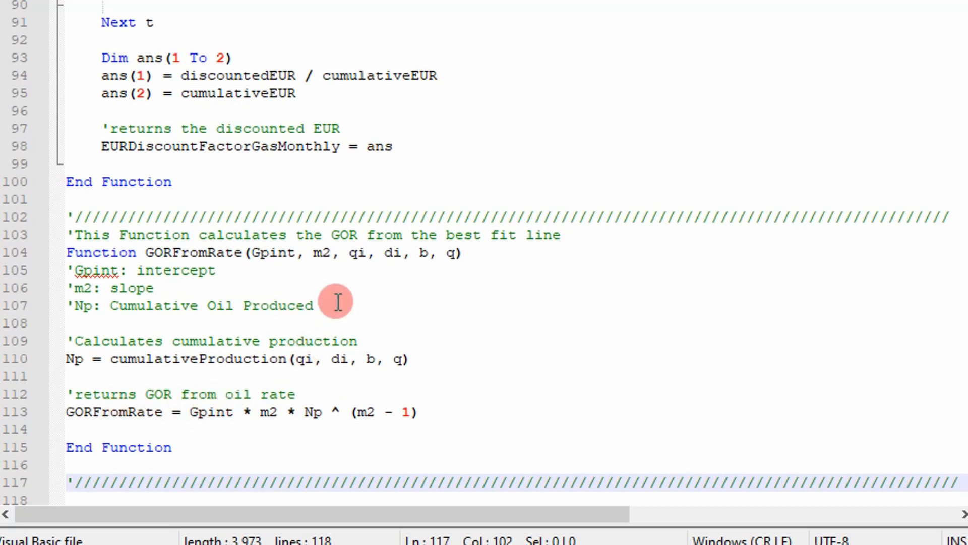
type("Function RateTimeLife(qi, qecl, b, di)      'exponential decline     If b = 0 Then          RateTimeLife = WorksheetFunction.Ln(qi / qecl) / di      Else     'hyperbolic decline         RateTimeLife = ((qi / qecl) ^ b - 1) / (b * di)      End If  End Function")
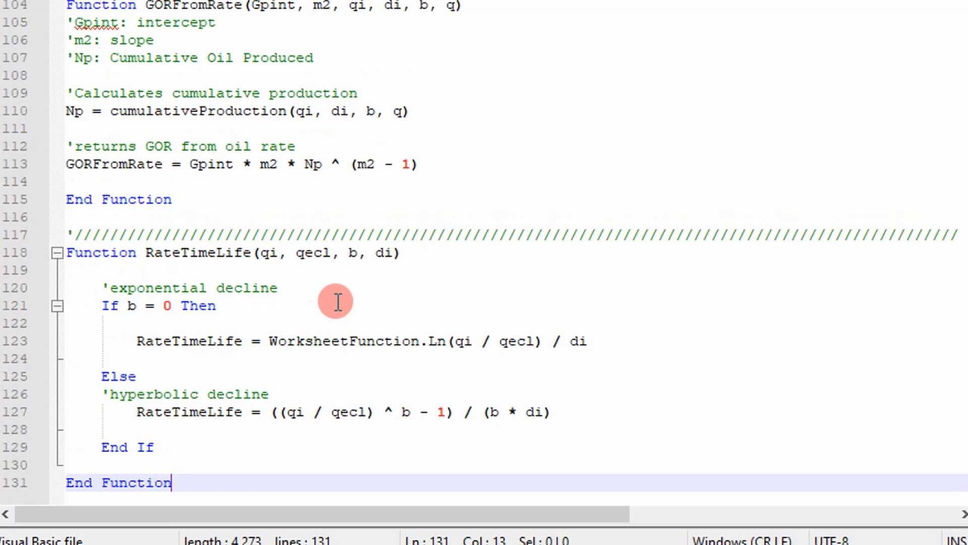